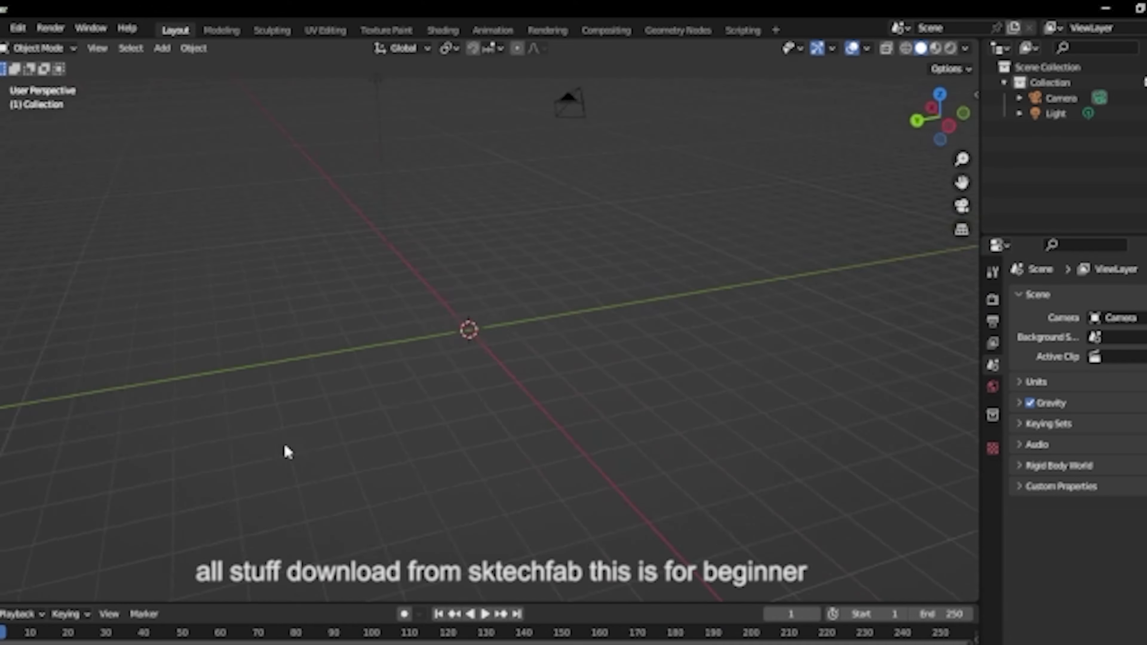
Open Sketchfab_2023_03_29_22_02_26.blend without saving the empty starter scene
left_click(4, 28)
mouse_move(40, 236)
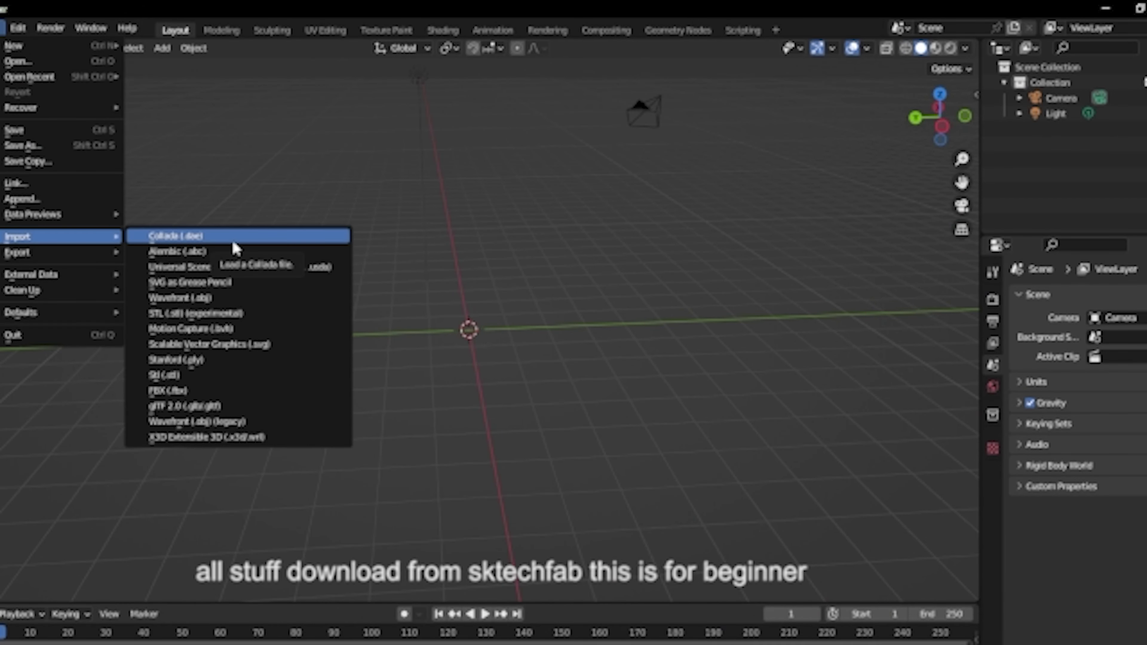
left_click(18, 61)
left_click(630, 372)
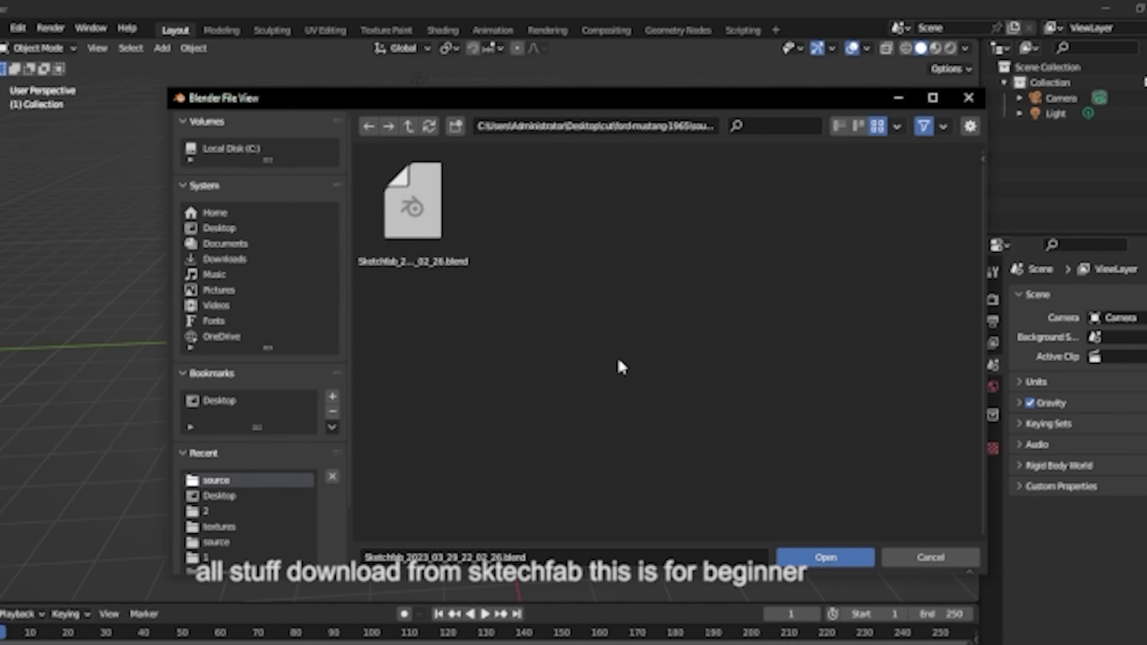
left_click(411, 206)
left_click(839, 562)
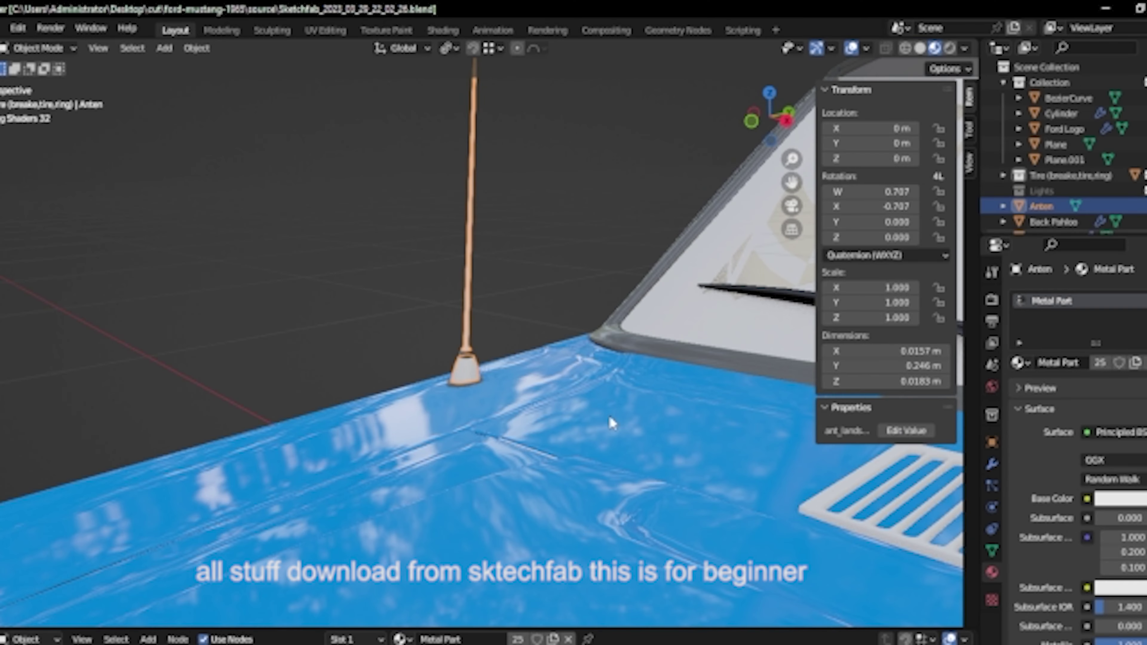
Deselect the antenna, switch to Solid shading and set the render engine to Eevee
scroll(617, 399, "down", 2)
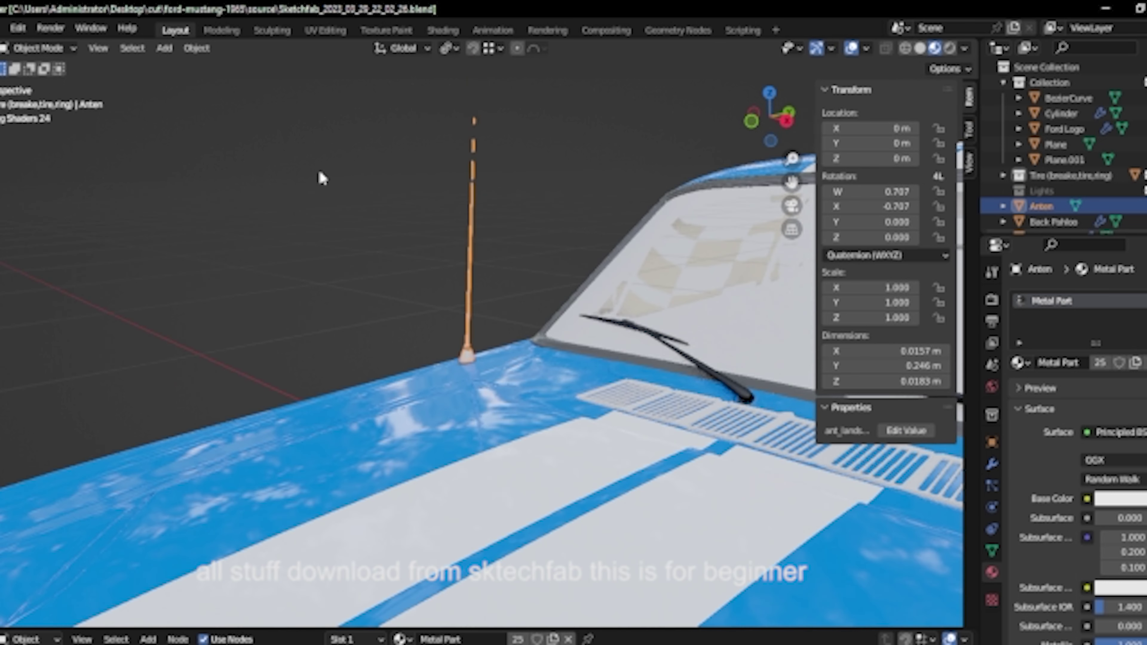
left_click(321, 177)
left_click(920, 48)
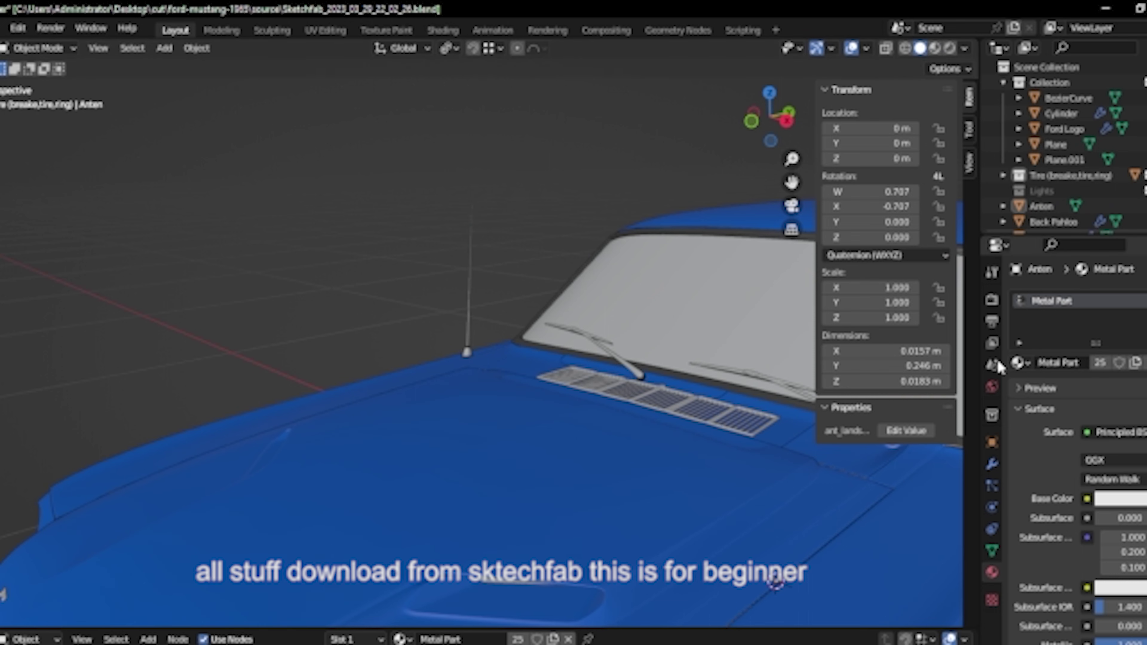
left_click(992, 298)
left_click(1115, 297)
left_click(1111, 317)
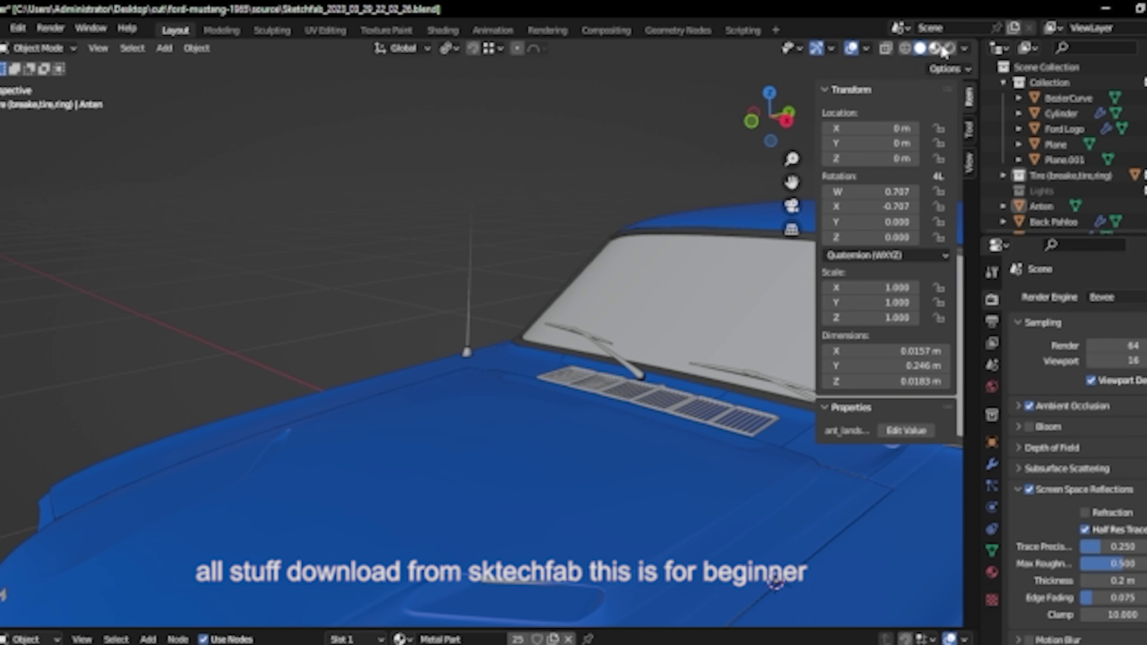
Preview in rendered shading from a front three-quarter view of the car
key("z")
middle_click_drag(340, 397, 663, 368)
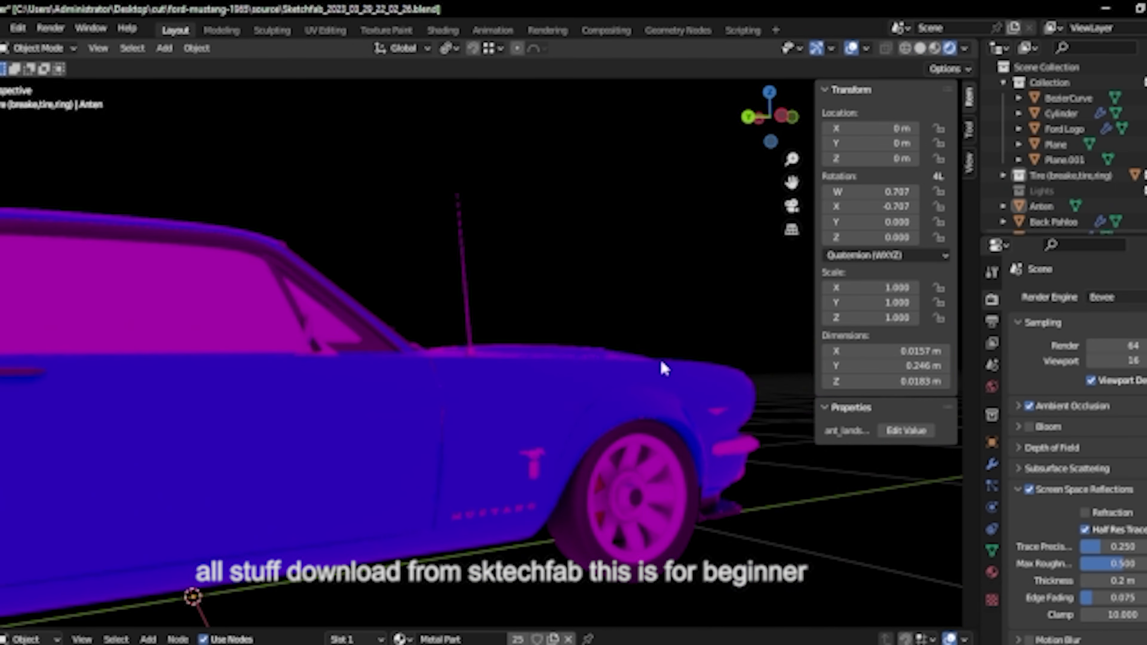
scroll(462, 432, "down", 5)
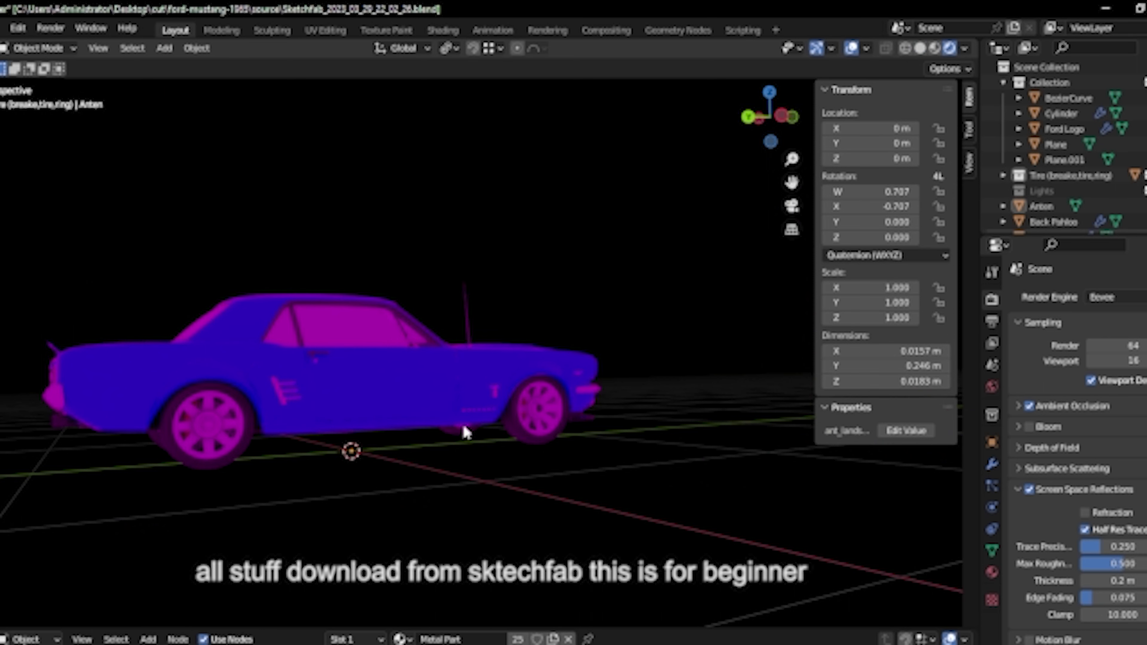
mouse_move(465, 431)
middle_mouse_down()
mouse_move(402, 415)
mouse_move(435, 453)
mouse_move(547, 476)
mouse_move(653, 476)
mouse_move(640, 469)
middle_mouse_up()
Set the world surface to Principled BSDF and link an Environment Texture to its base colour
left_click(992, 387)
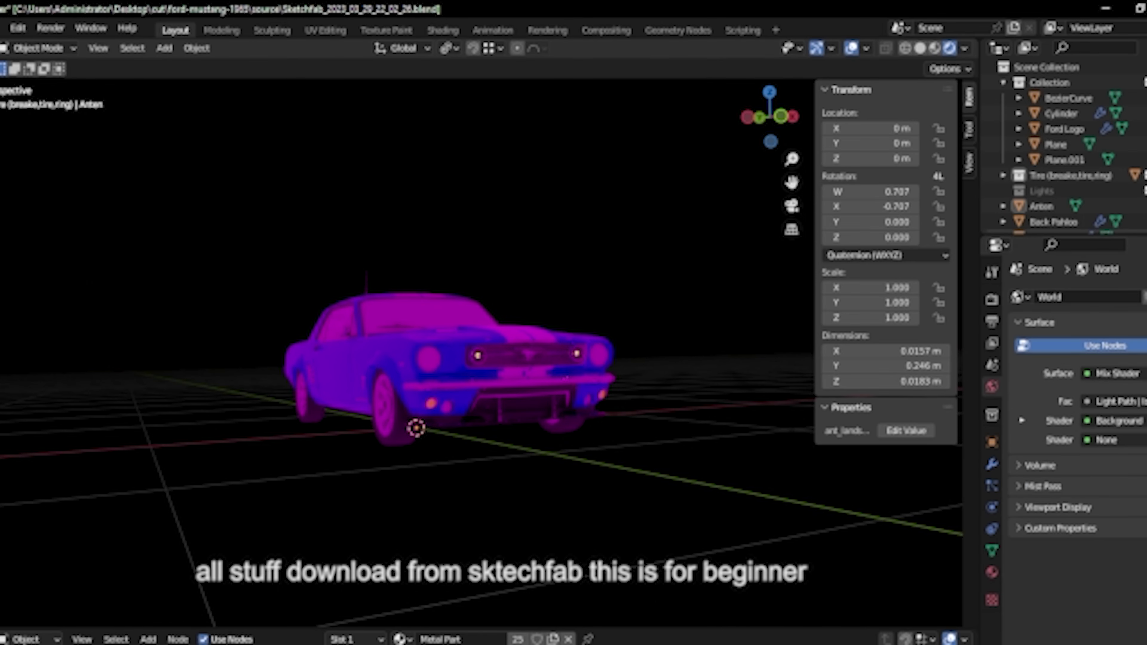
left_click(1111, 373)
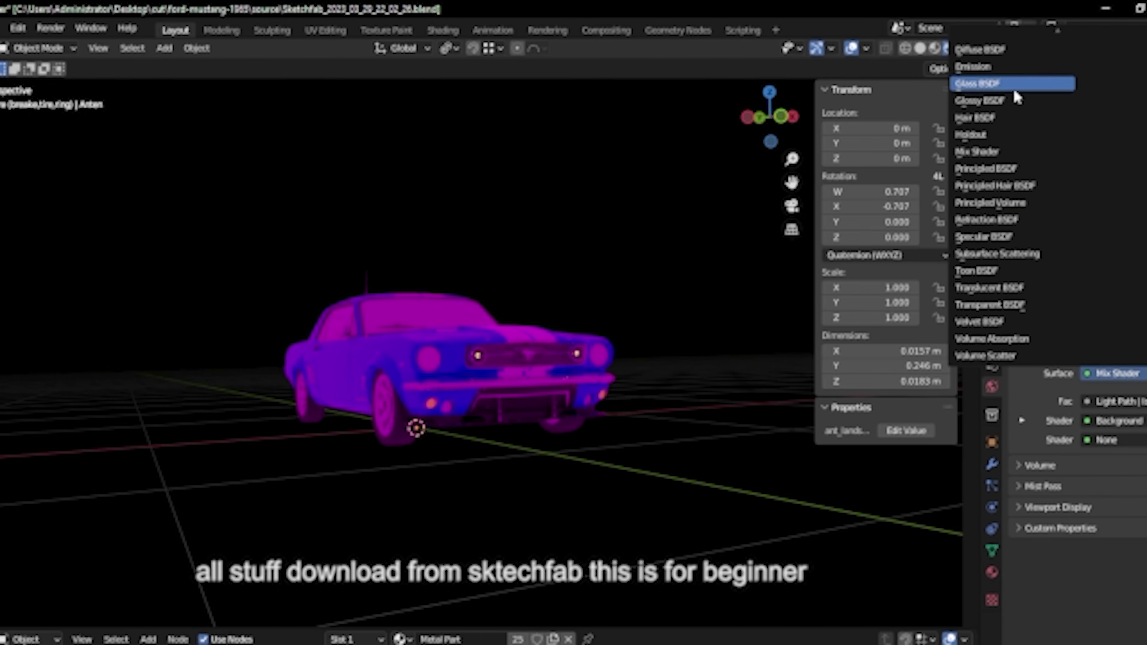
left_click(1110, 45)
left_click(1104, 374)
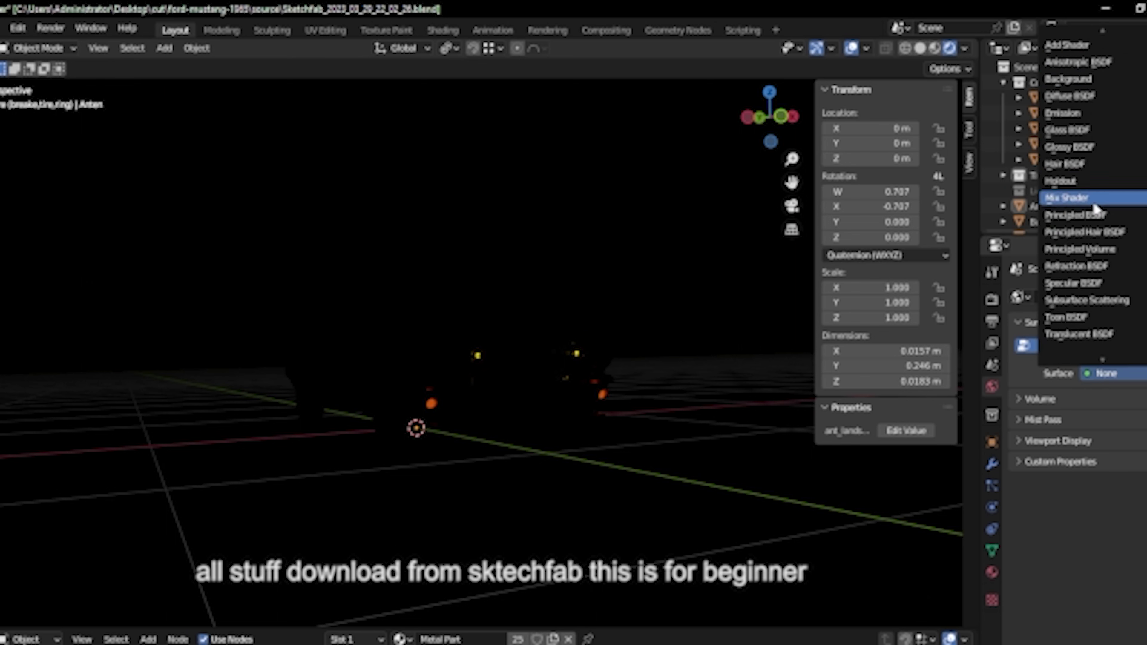
left_click(1097, 221)
left_click(1086, 439)
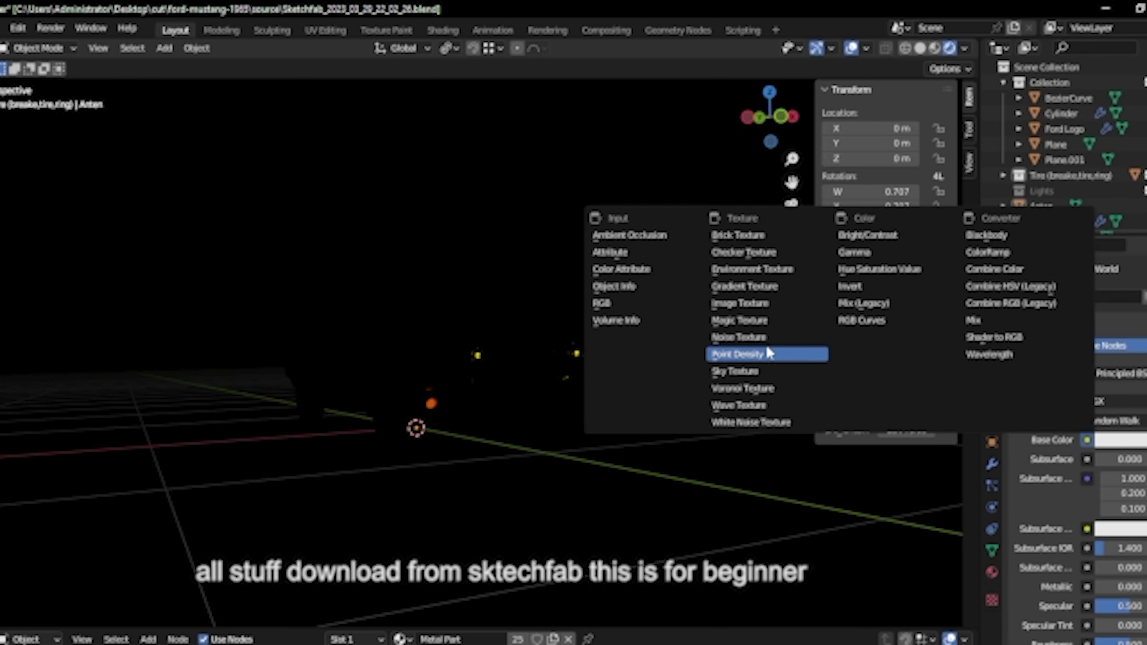
left_click(748, 271)
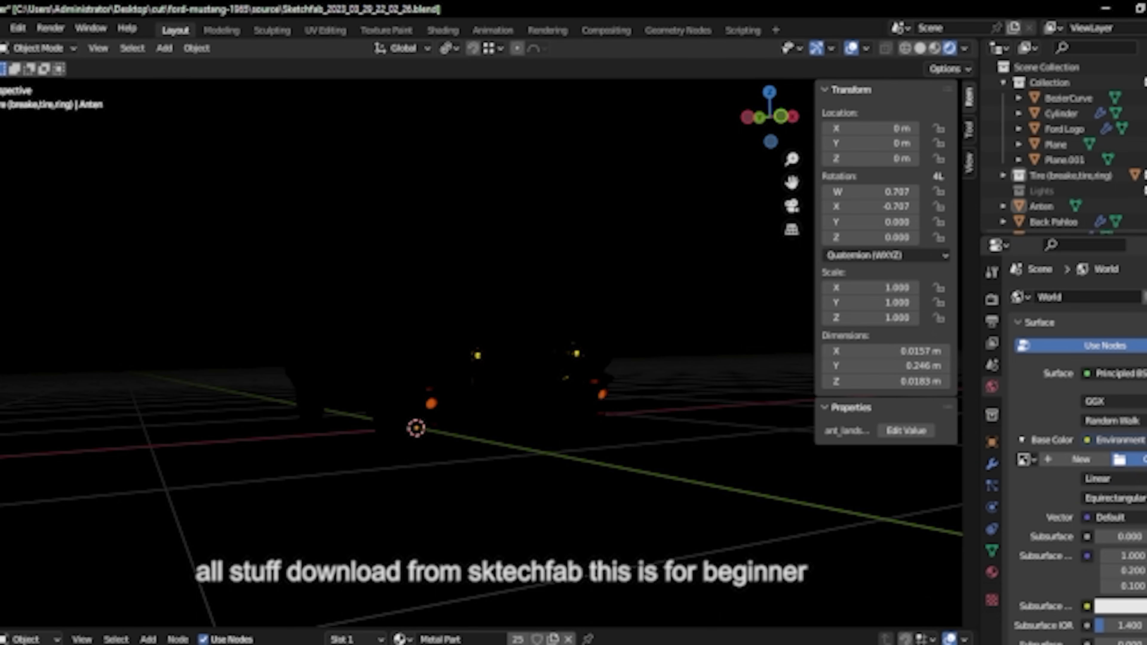
Load sdsdd.jpg from the 'desktop dont touch' folder as the environment image
left_click(1119, 459)
left_click(219, 228)
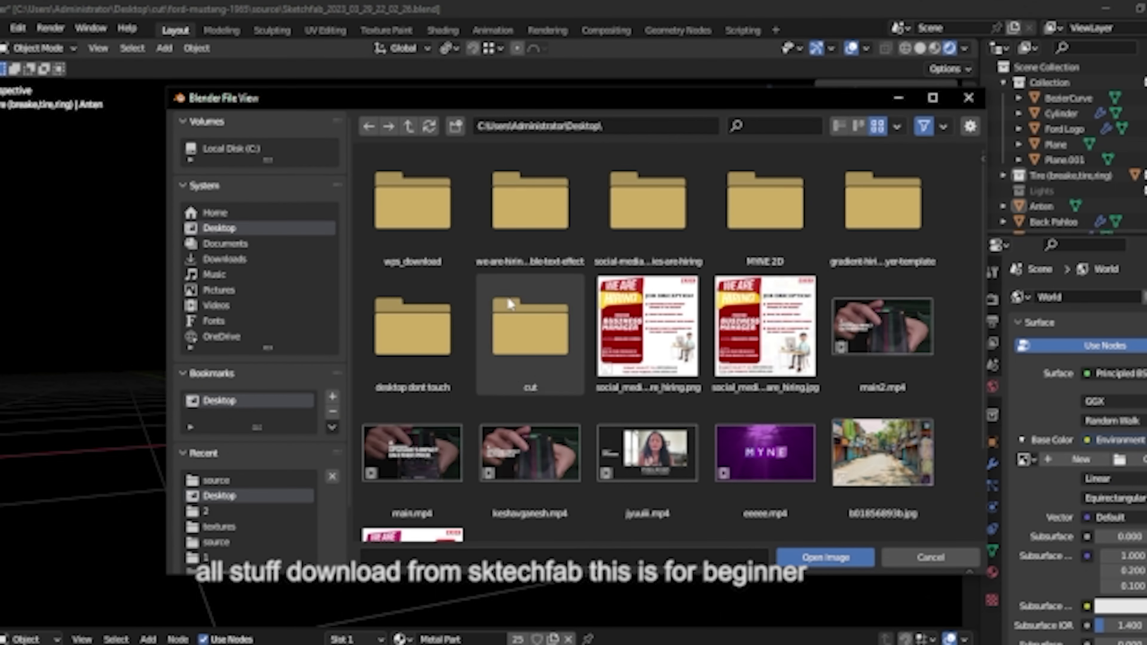
double_click(426, 312)
scroll(612, 296, "down", 2)
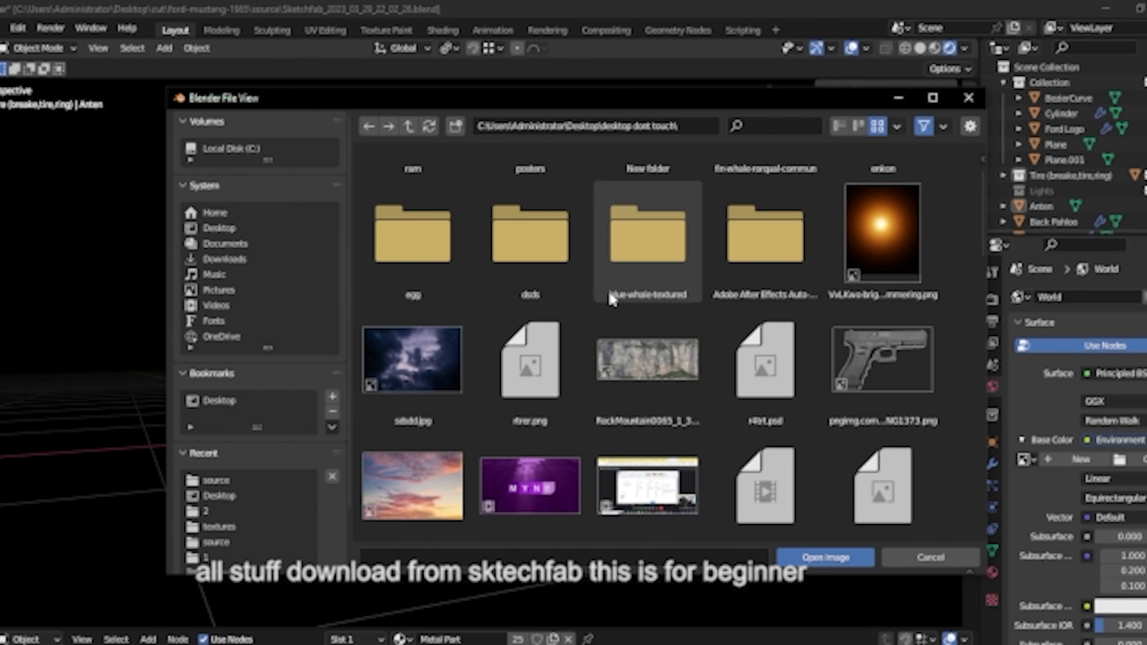
left_click(414, 369)
left_click(826, 557)
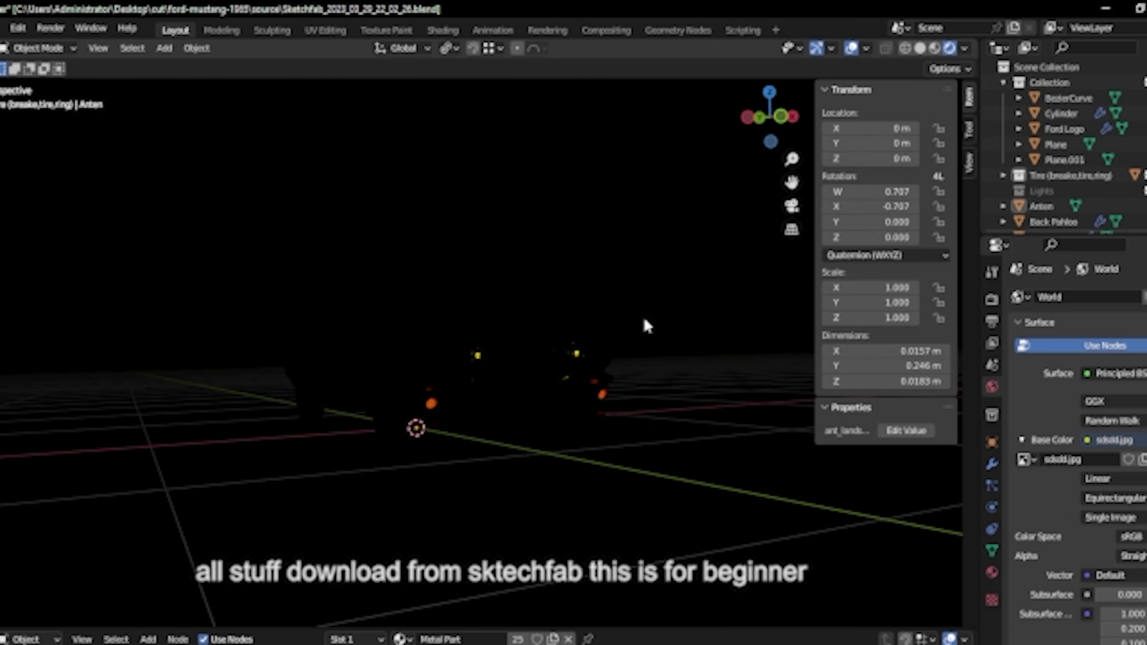
Replace it with a new world, World.001, and view the car from the near front
middle_click_drag(644, 282, 645, 240)
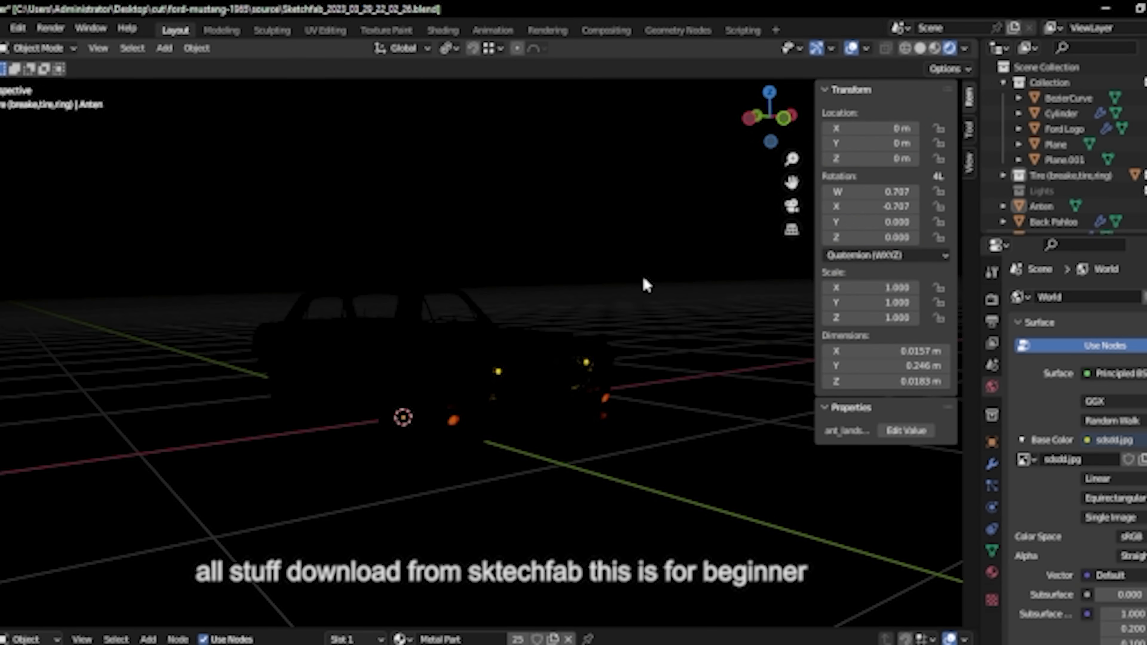
left_click(1144, 297)
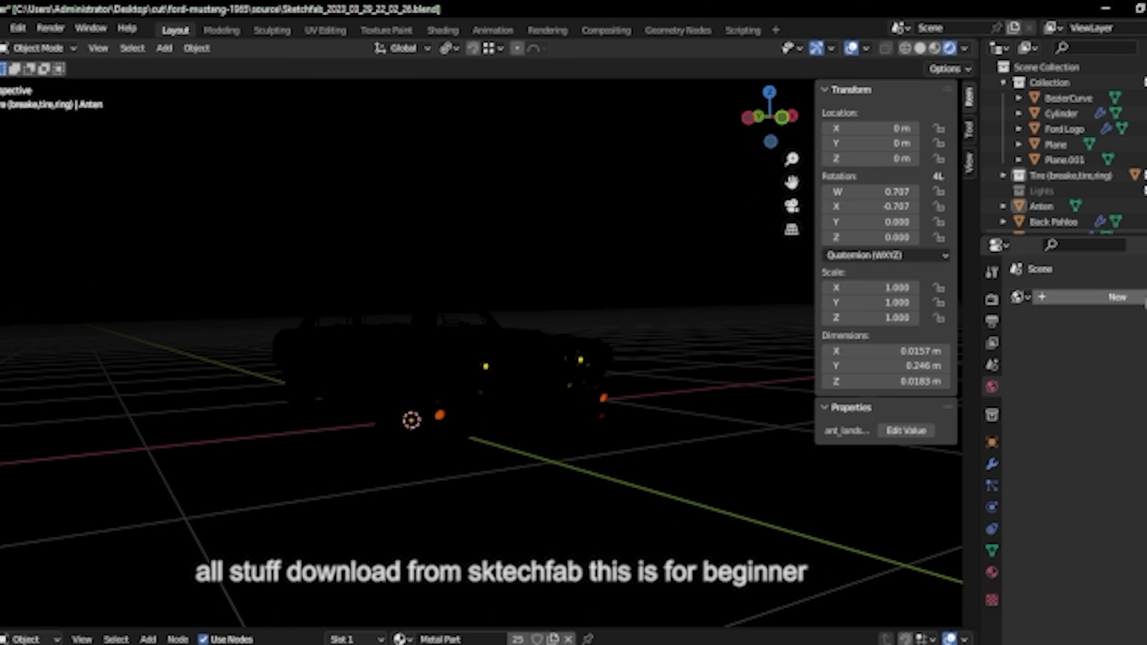
mouse_move(531, 429)
middle_mouse_down()
mouse_move(659, 498)
mouse_move(713, 497)
middle_mouse_up()
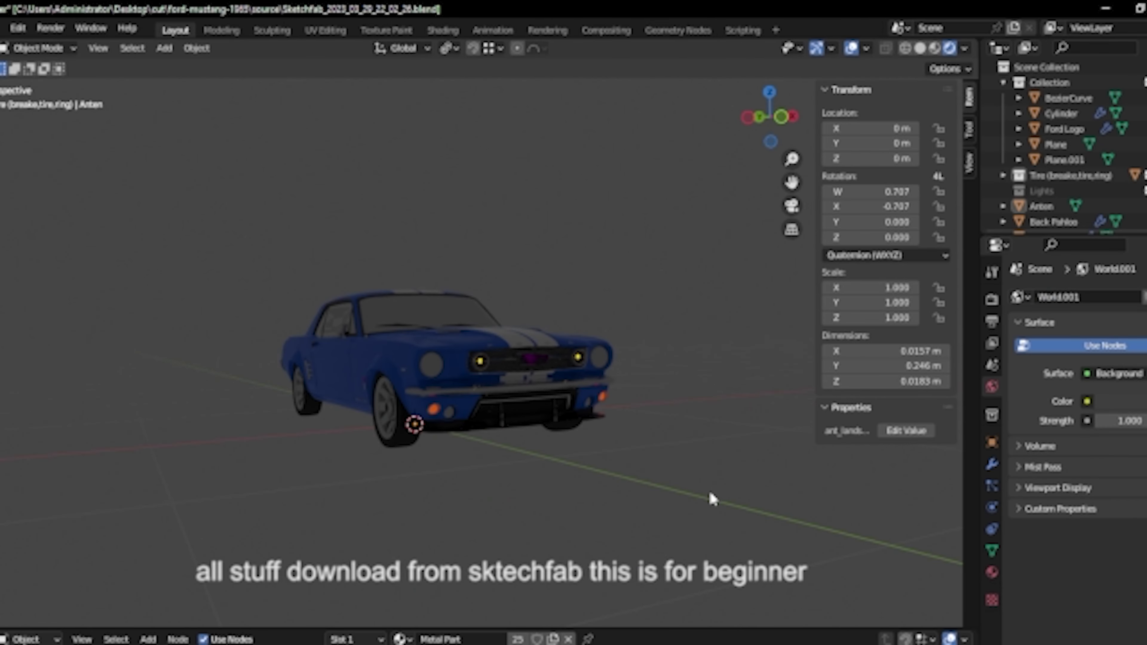
Link an Environment Texture to the world colour using the pink sky photo from 'desktop dont touch'
left_click(1086, 401)
left_click(750, 470)
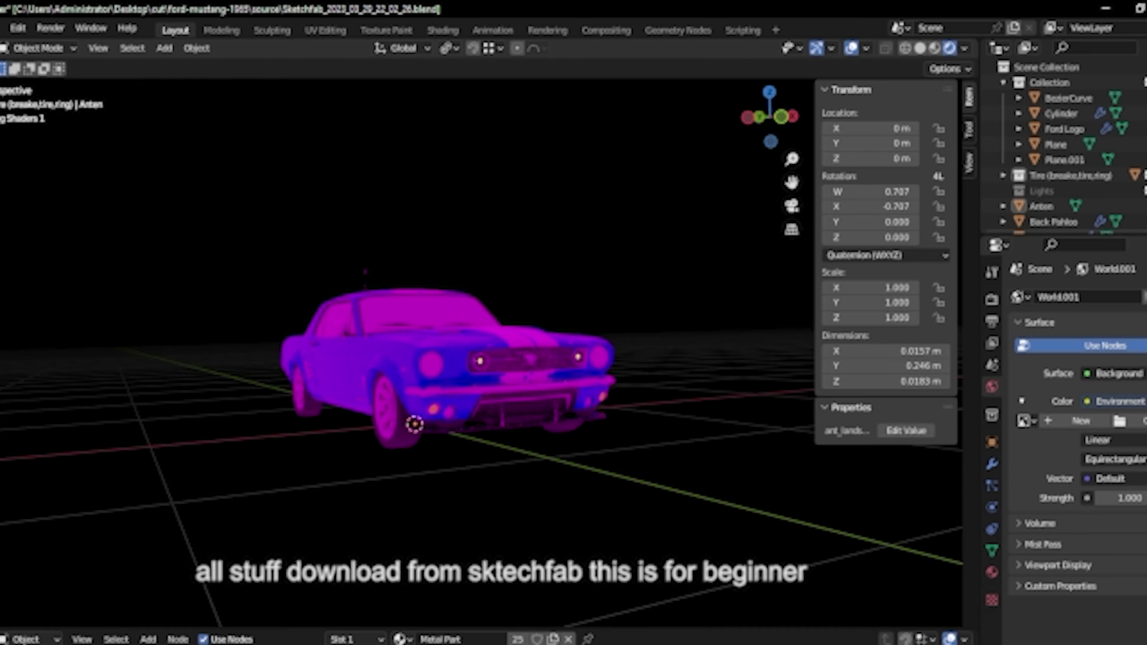
left_click(1119, 401)
left_click(1119, 420)
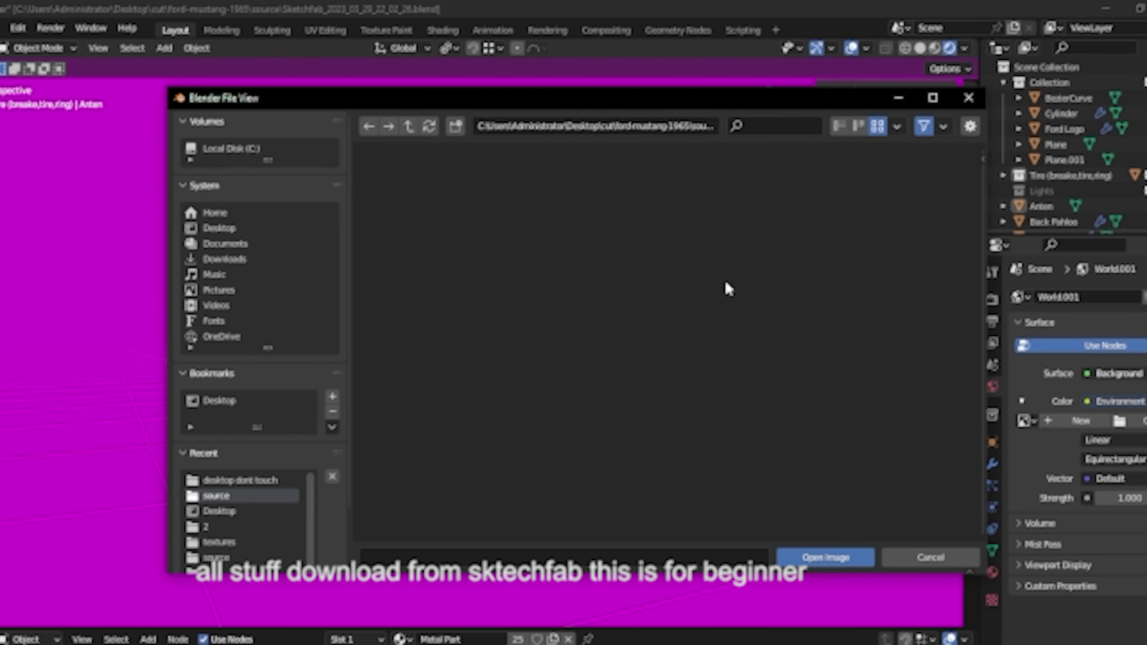
left_click(218, 227)
double_click(435, 371)
scroll(657, 400, "down", 5)
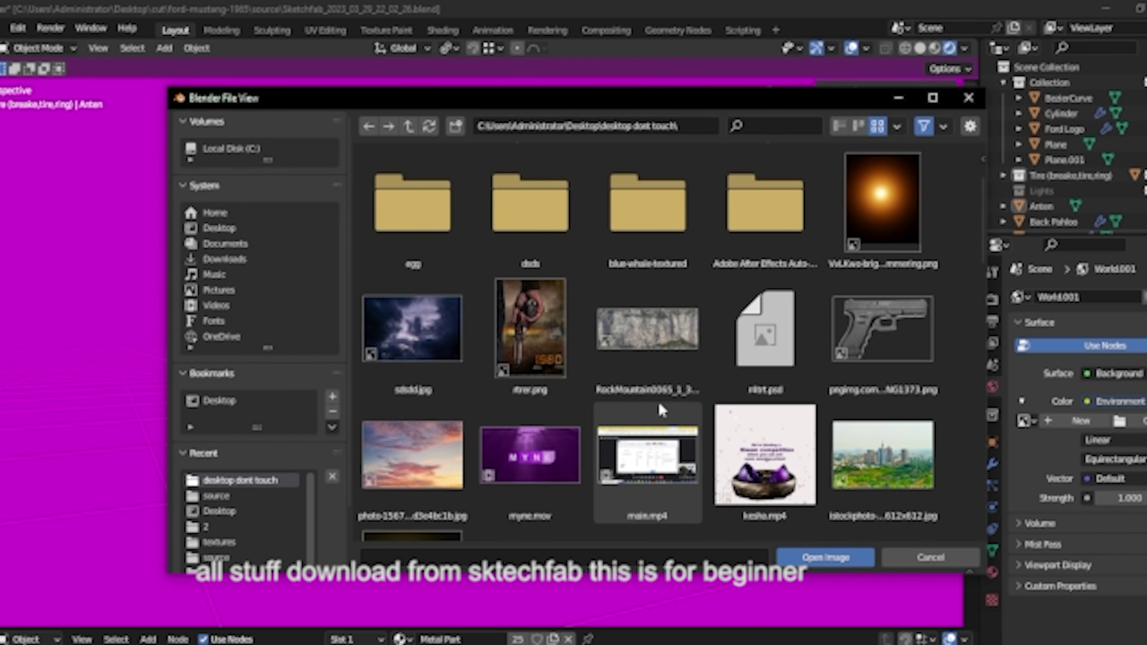
left_click(412, 361)
left_click(845, 546)
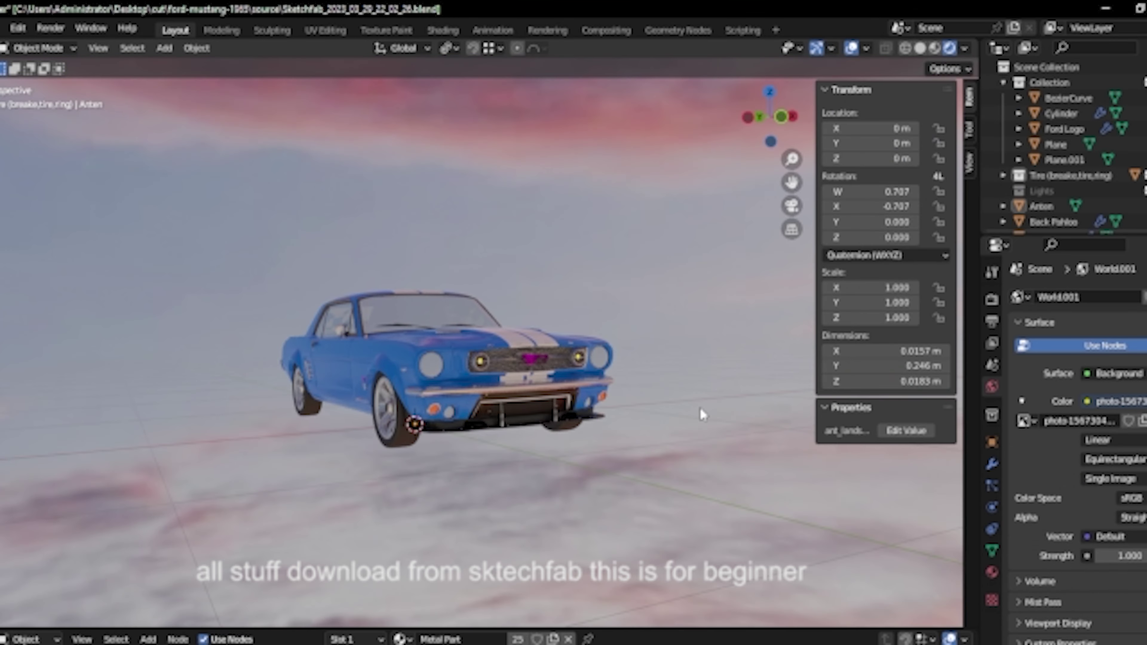
Orbit around the car to check the sky background, then switch to File Explorer
middle_click_drag(473, 451, 722, 452)
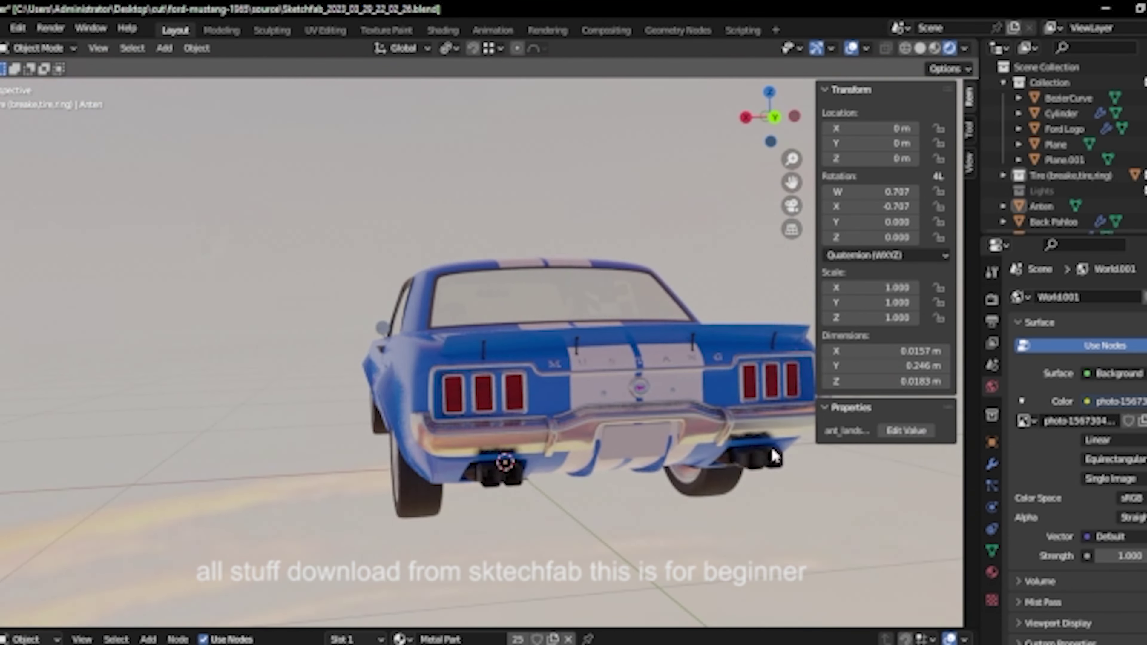
mouse_move(496, 441)
middle_mouse_down()
mouse_move(303, 456)
mouse_move(474, 361)
middle_mouse_up()
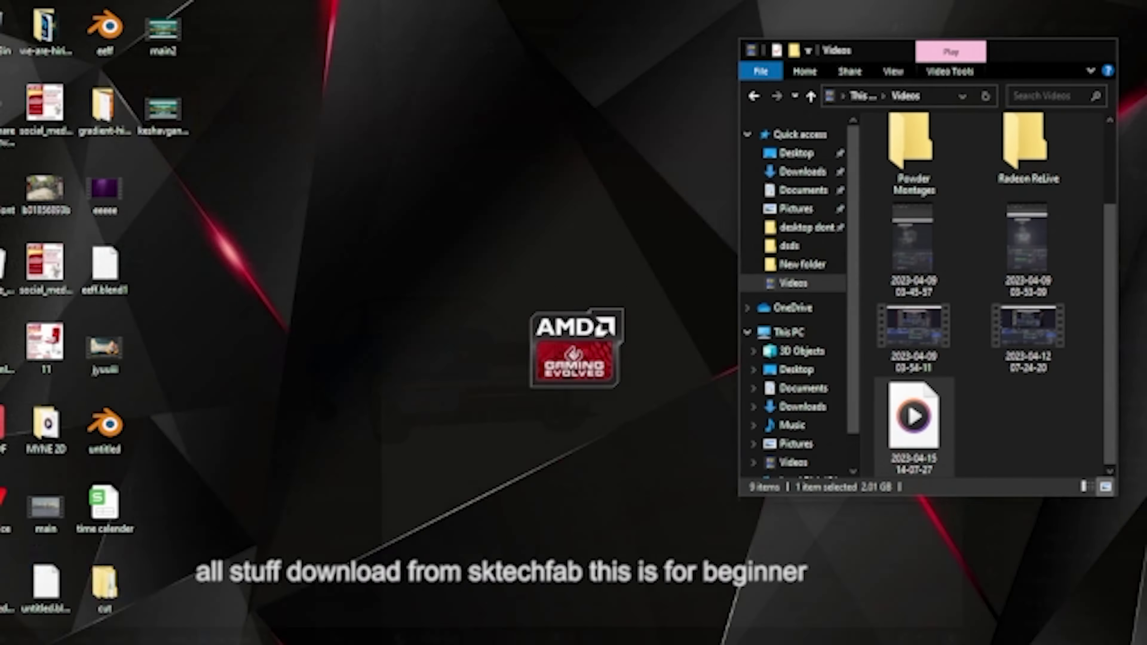
left_click(166, 629)
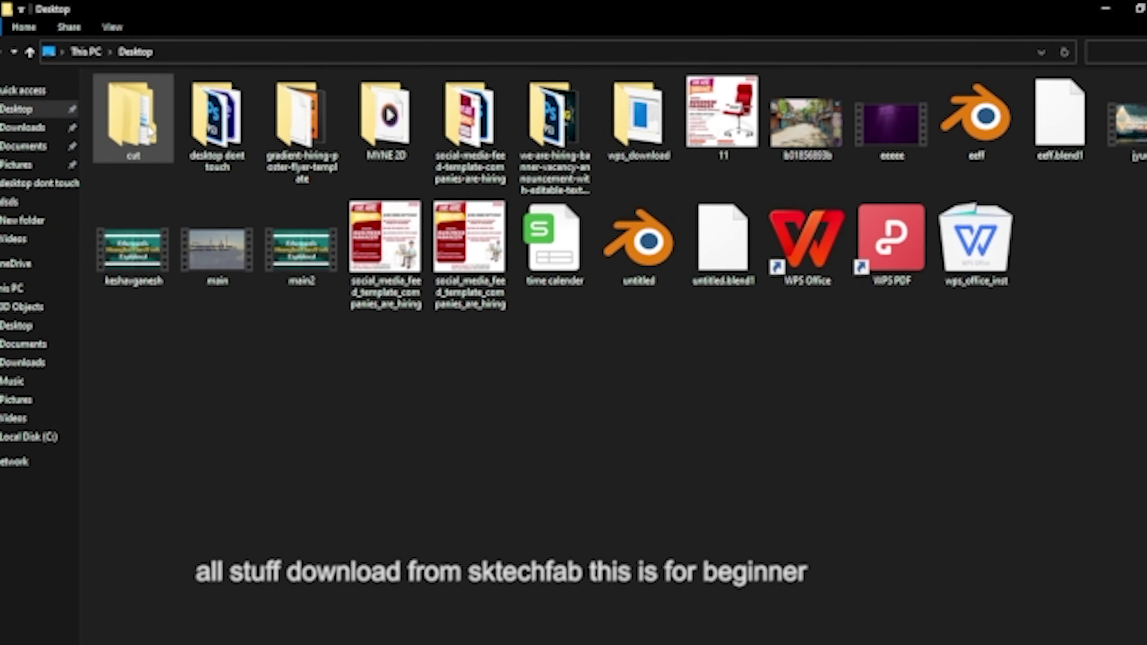
In the cut folder, extract the persian-city archive in place
double_click(126, 106)
left_click(140, 117)
left_click(191, 153)
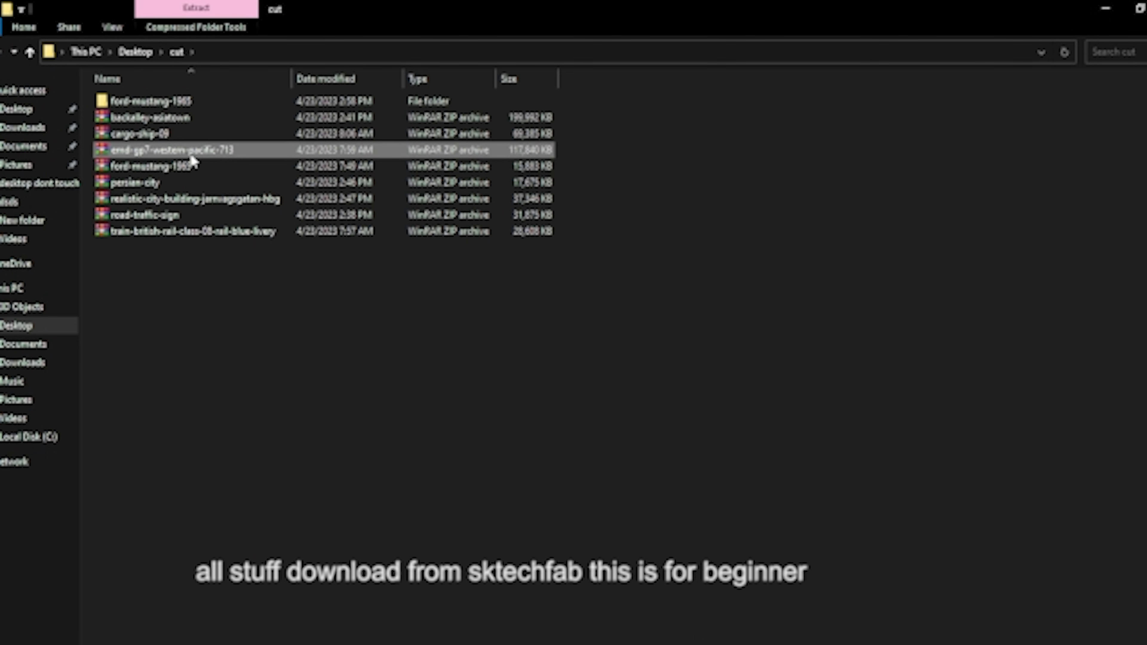
left_click(198, 183)
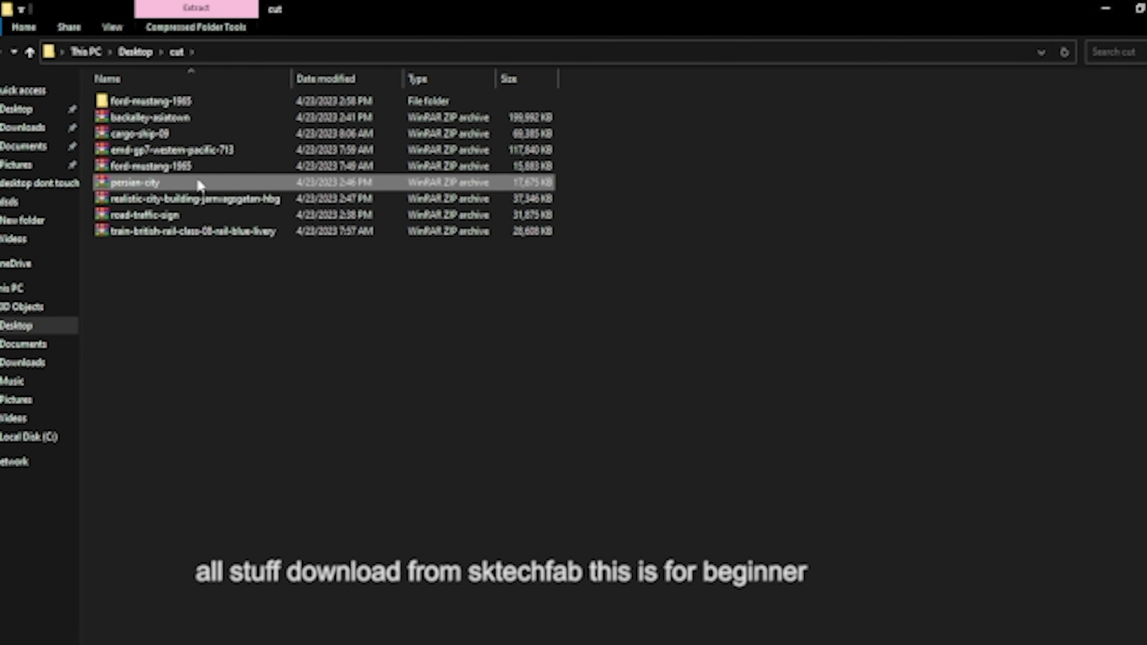
right_click(197, 179)
left_click(263, 258)
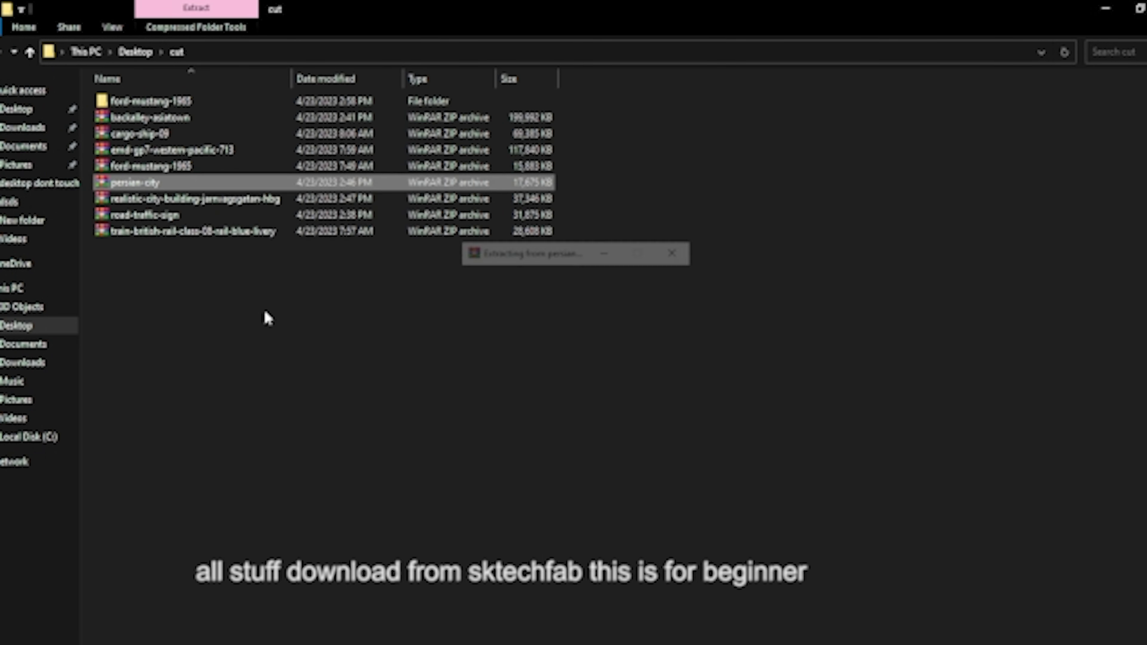
Extract the archive inside the source folder and select the Arabic+City 3D object file
double_click(147, 119)
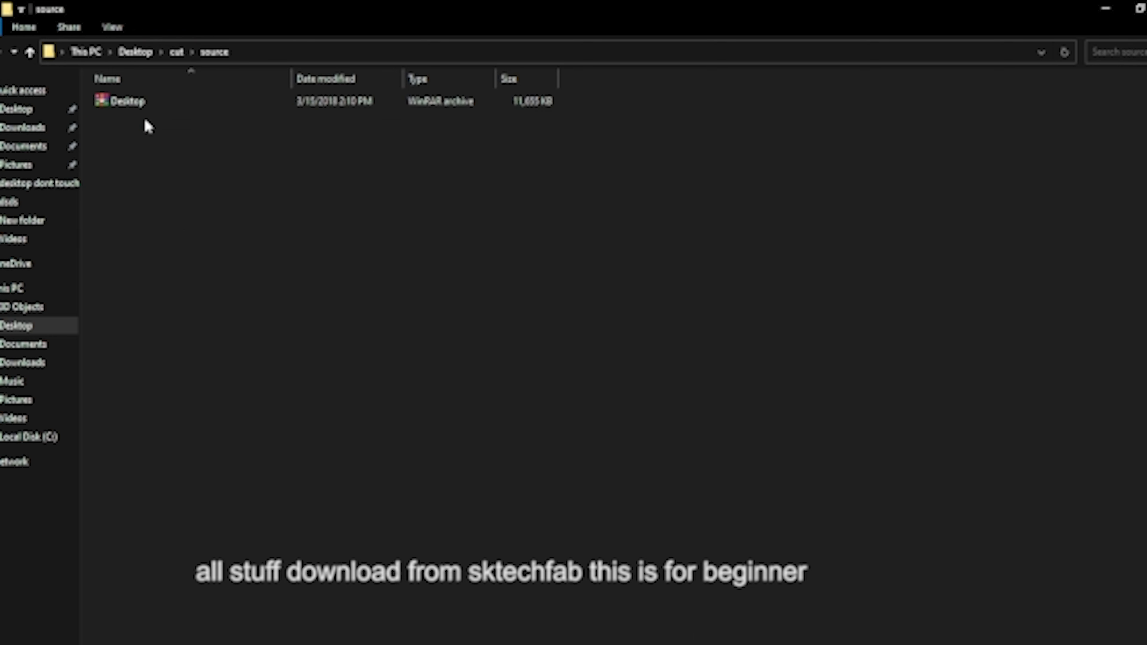
right_click(143, 109)
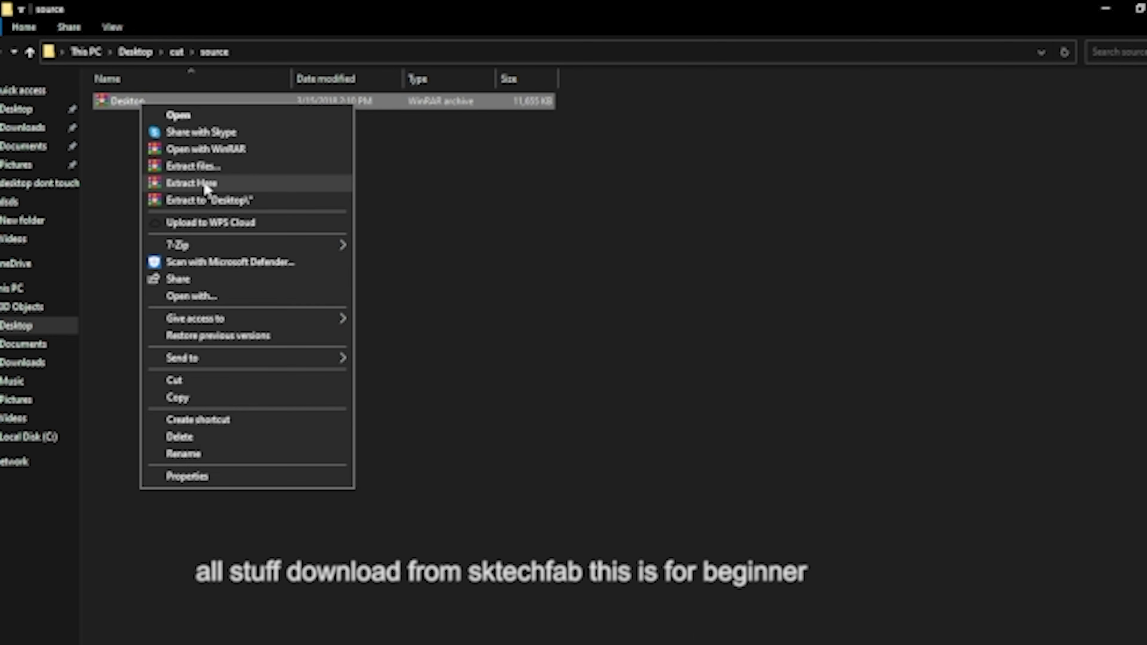
left_click(206, 183)
left_click(160, 131)
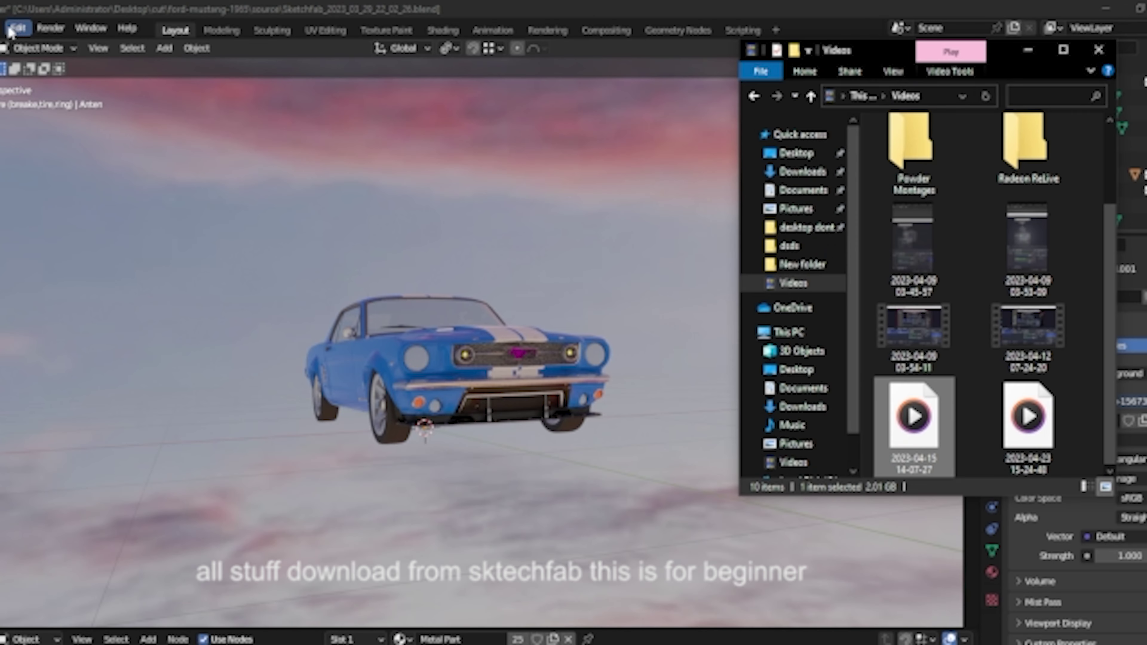
Import Arabic+City.obj from Desktop > cut > source and look down on the car
left_click(10, 30)
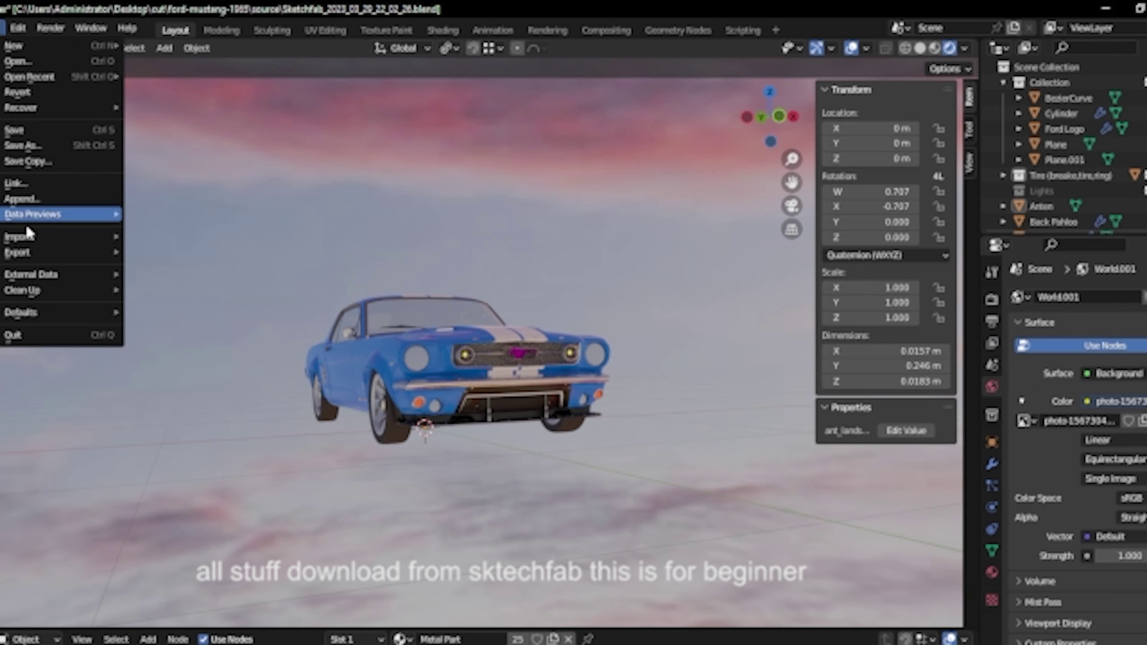
left_click(203, 298)
left_click(218, 228)
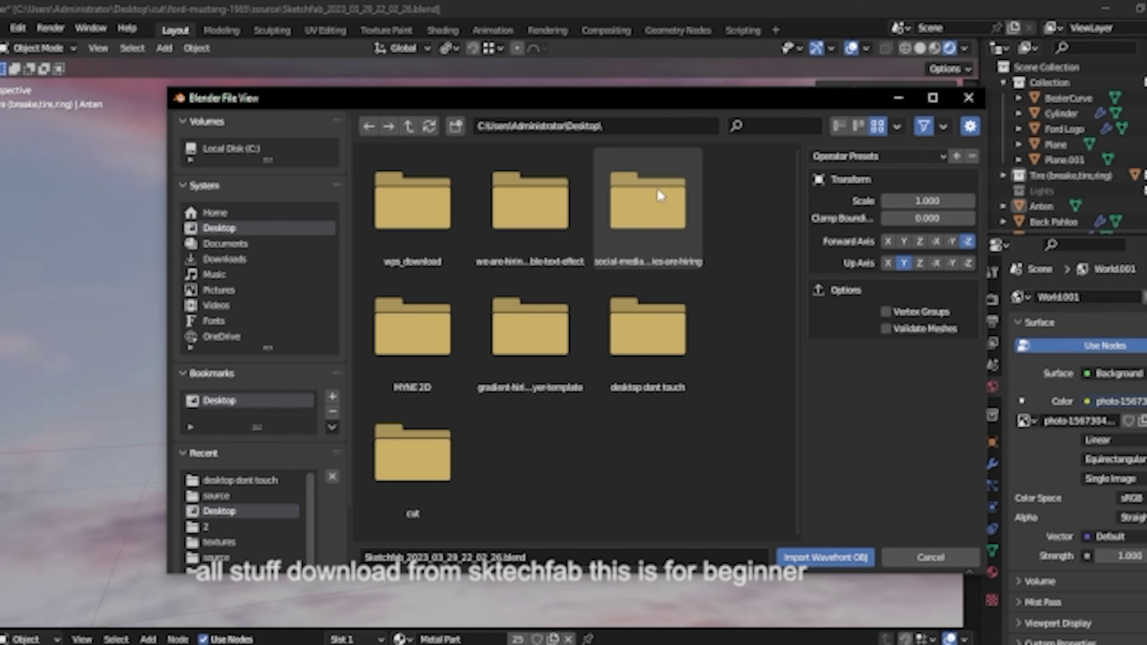
double_click(411, 452)
double_click(526, 203)
left_click(537, 208)
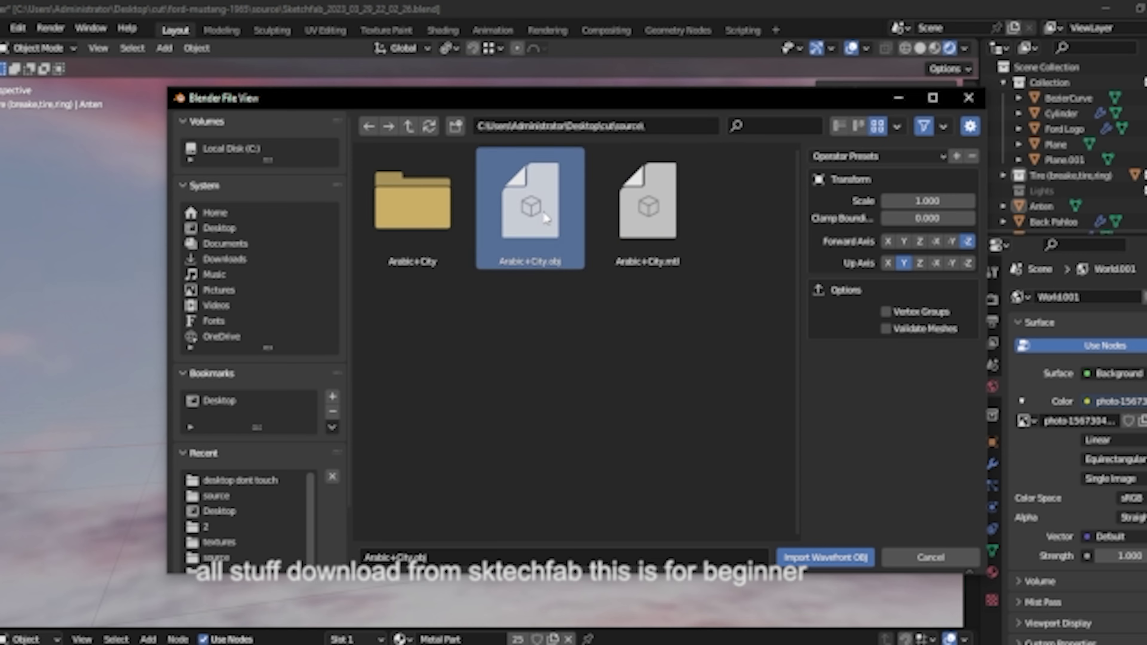
left_click(858, 555)
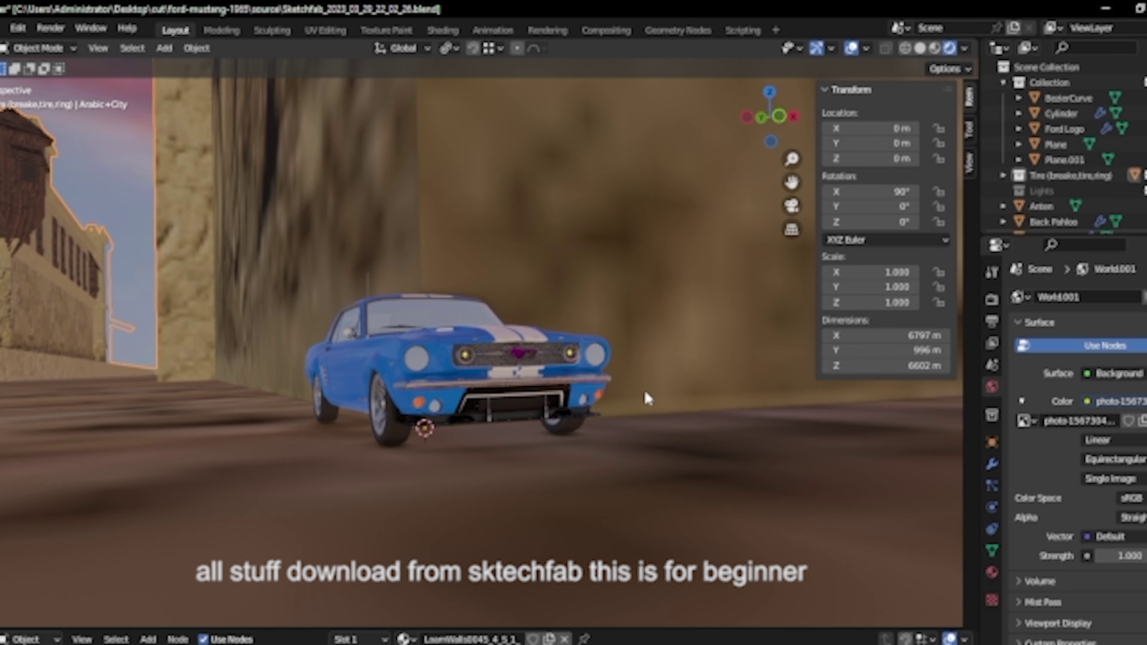
scroll(644, 388, "down", 5)
middle_click_drag(617, 365, 634, 443)
Zoom the view out over the imported Arabic+City scene
scroll(637, 433, "down", 5)
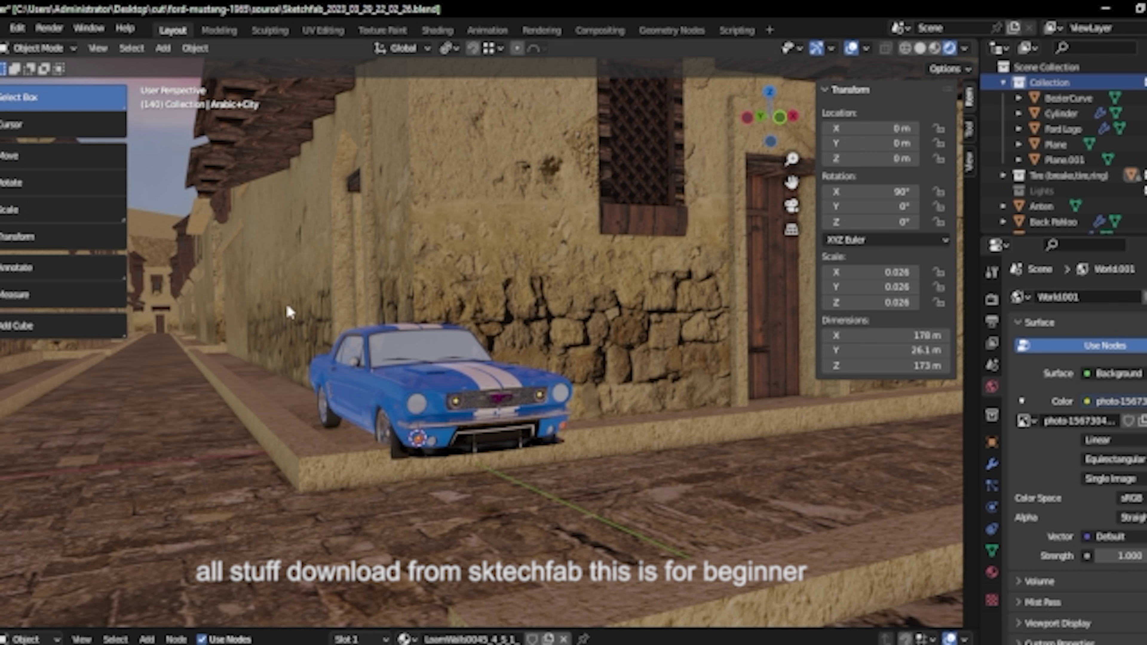
left_click(413, 413)
left_click(1068, 98)
left_click(1060, 159, "shift")
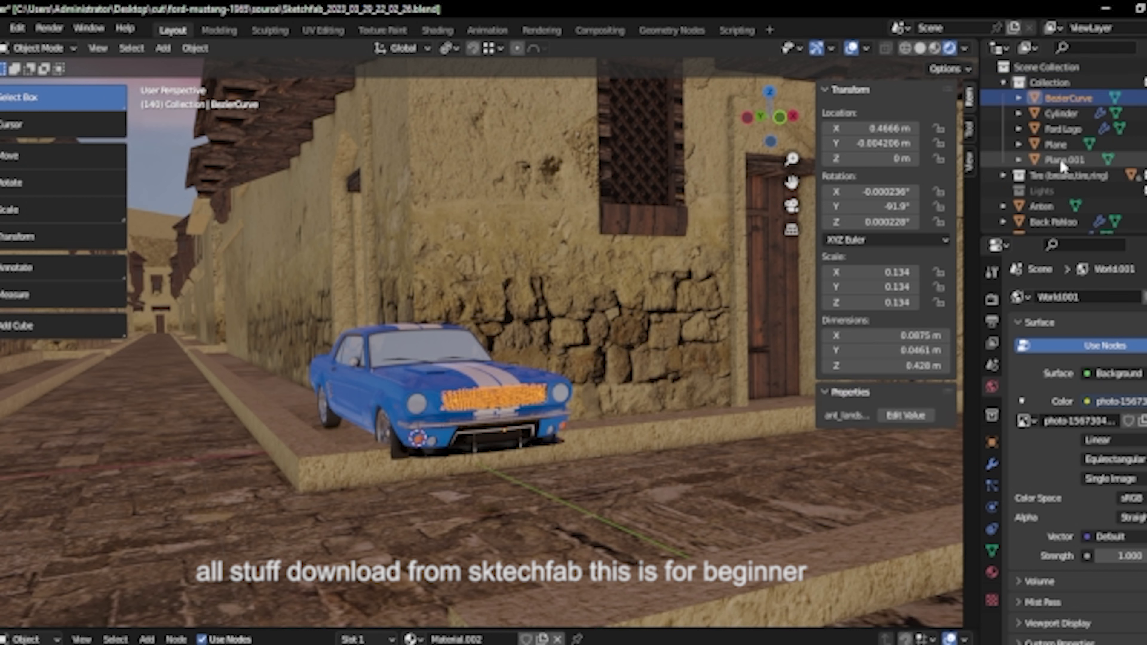
left_click(3, 156)
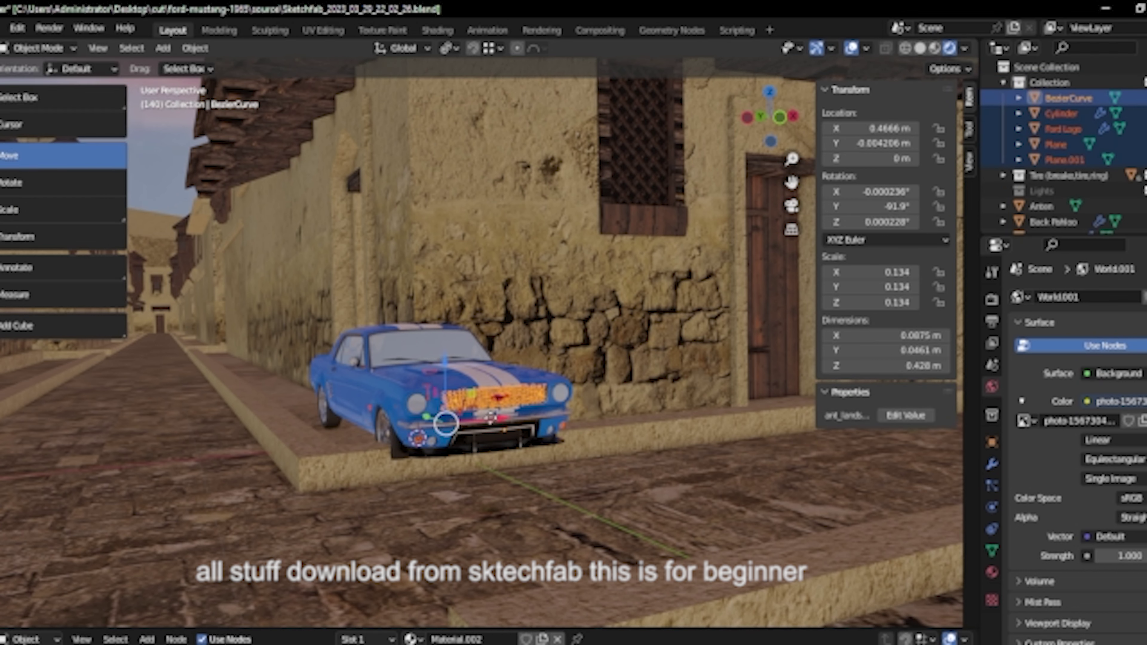
scroll(1069, 204, "down", 5)
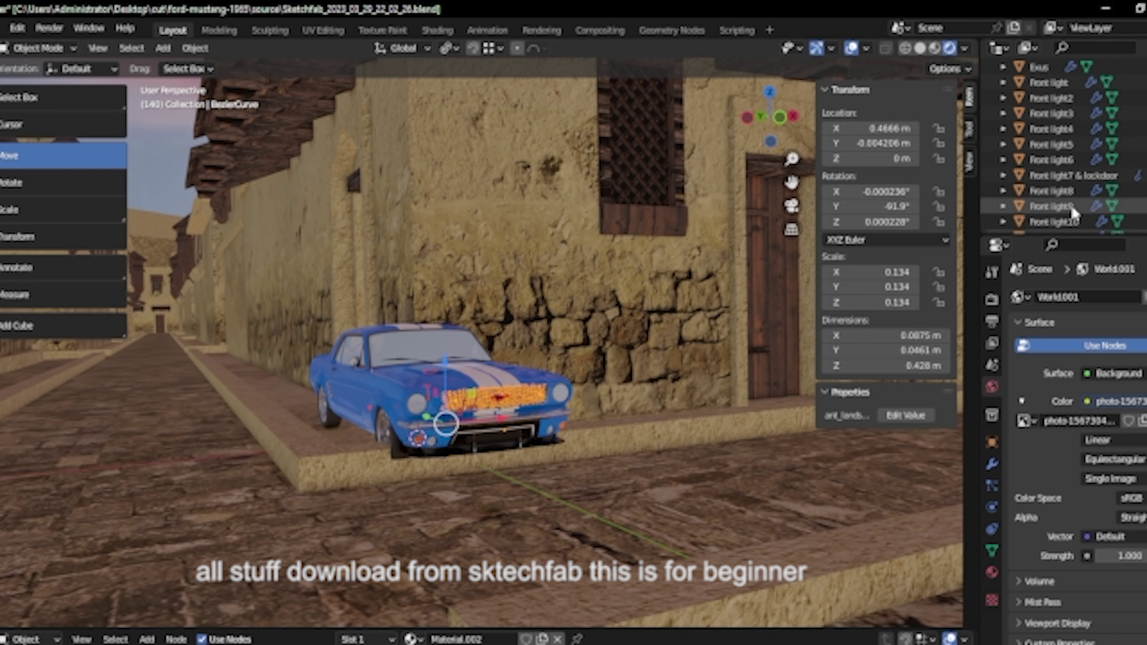
scroll(1069, 204, "down", 10)
scroll(1071, 203, "down", 2)
scroll(1065, 144, "down", 5)
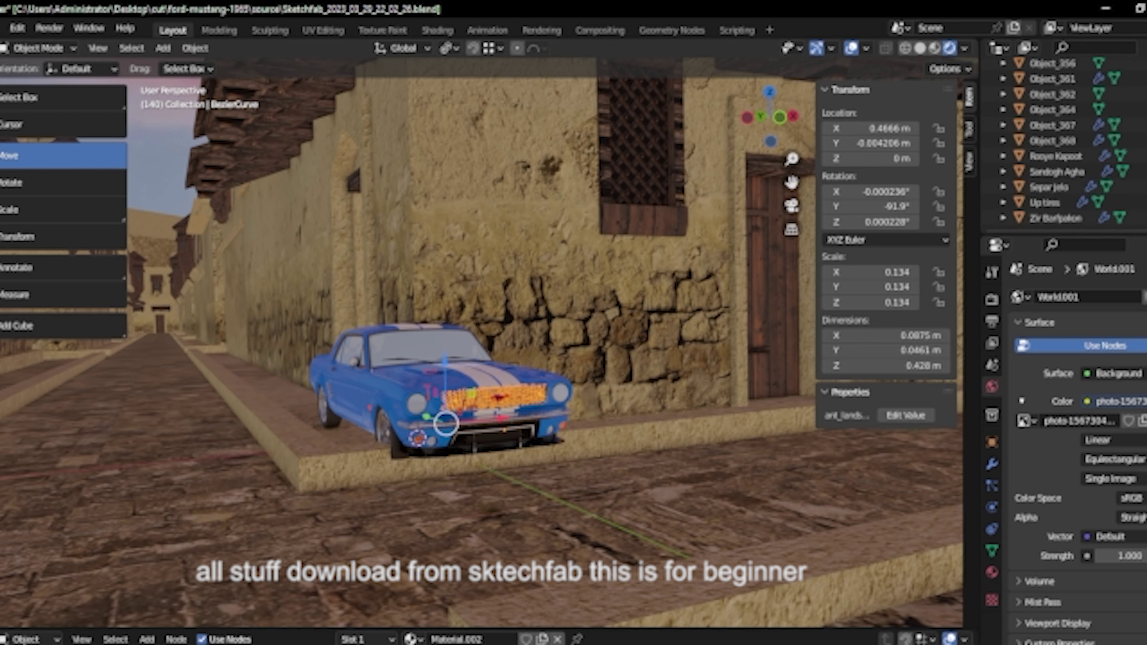
left_click(1062, 216, "shift")
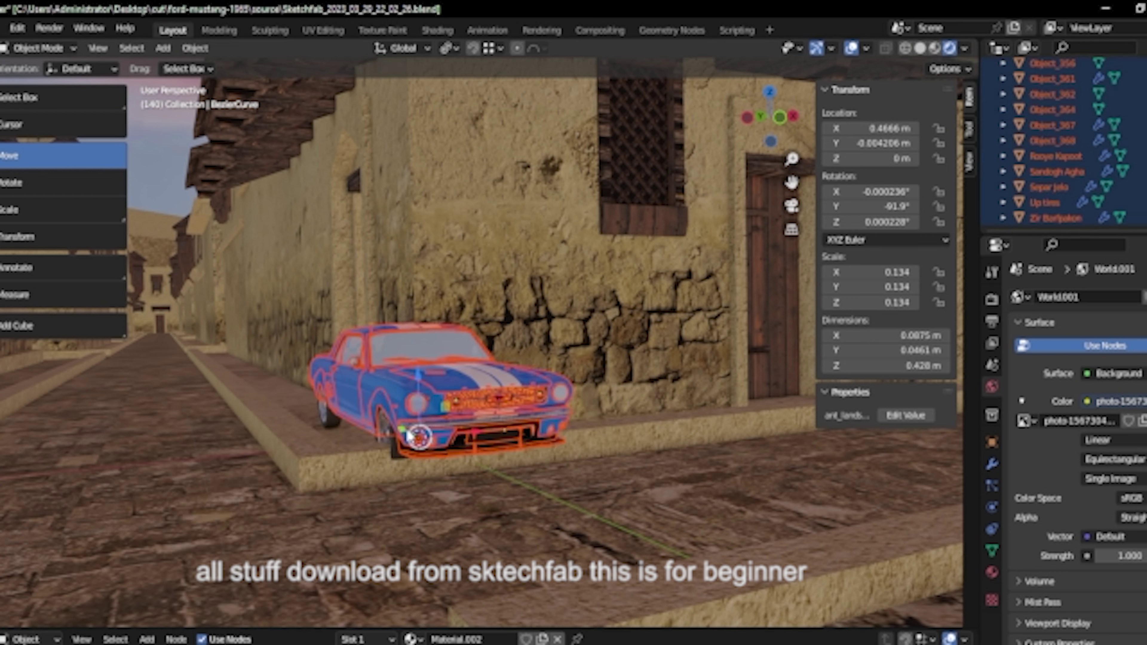
scroll(407, 420, "down", 3)
scroll(480, 411, "up", 1)
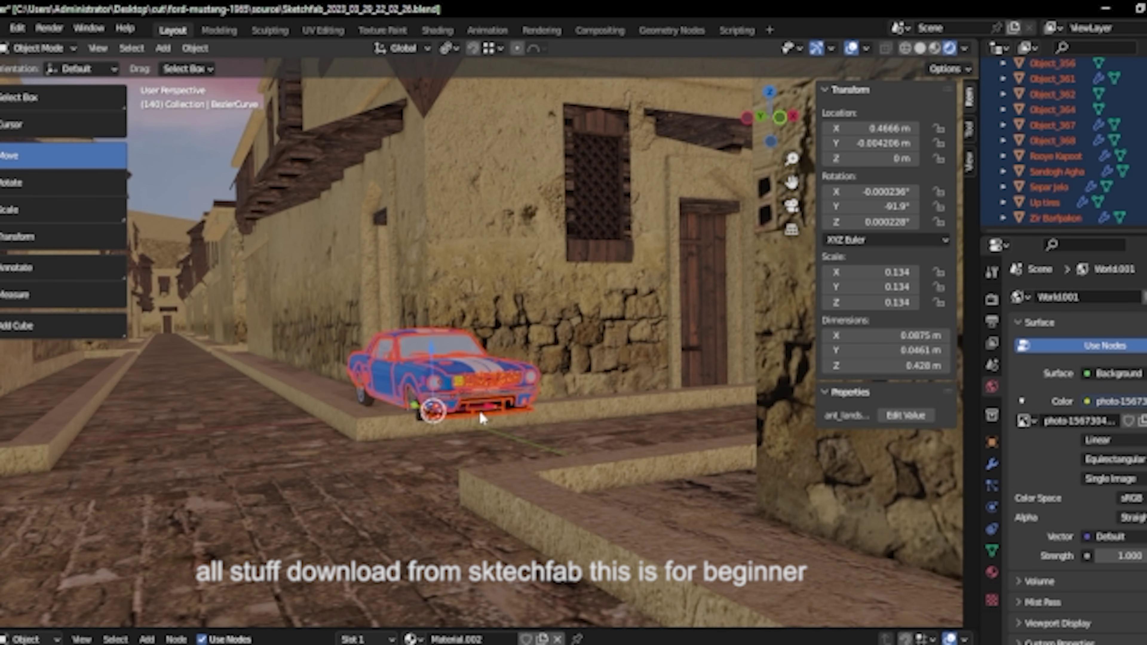
left_click_drag(487, 411, 282, 424)
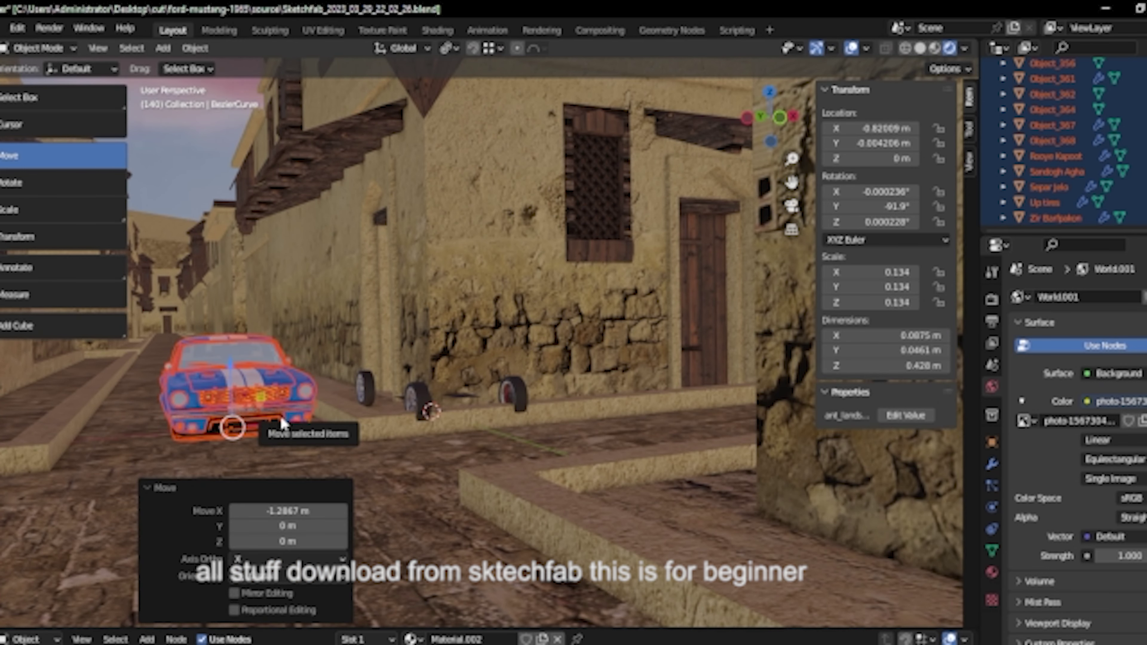
key("ctrl+z")
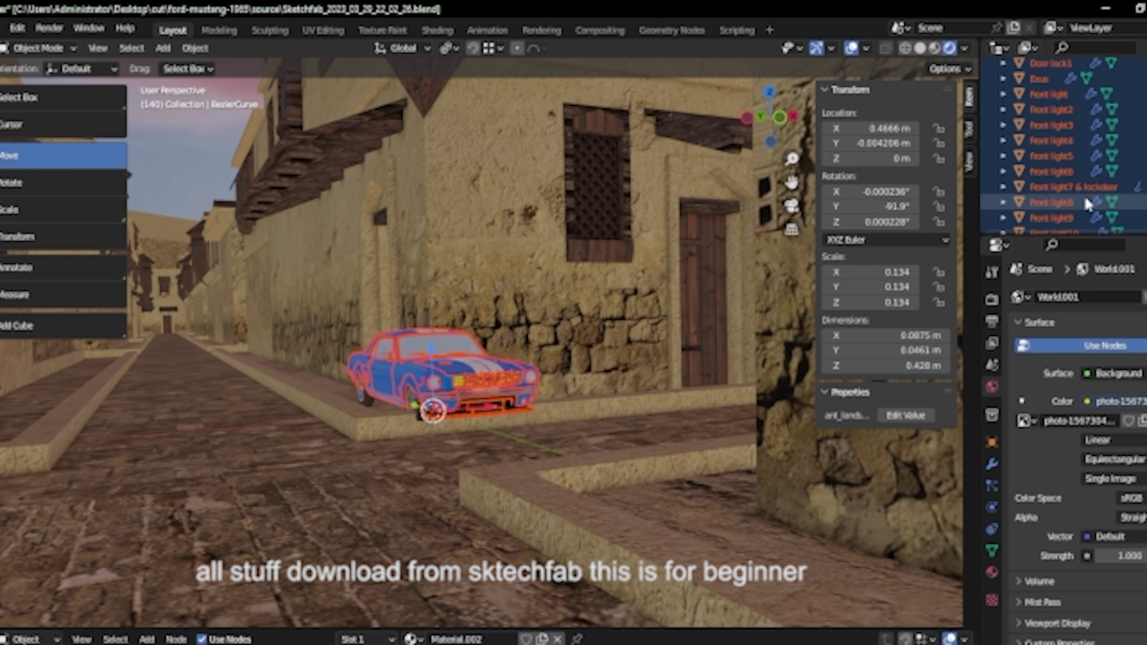
scroll(1061, 144, "up", 5)
scroll(1052, 180, "up", 5)
left_click(1047, 192)
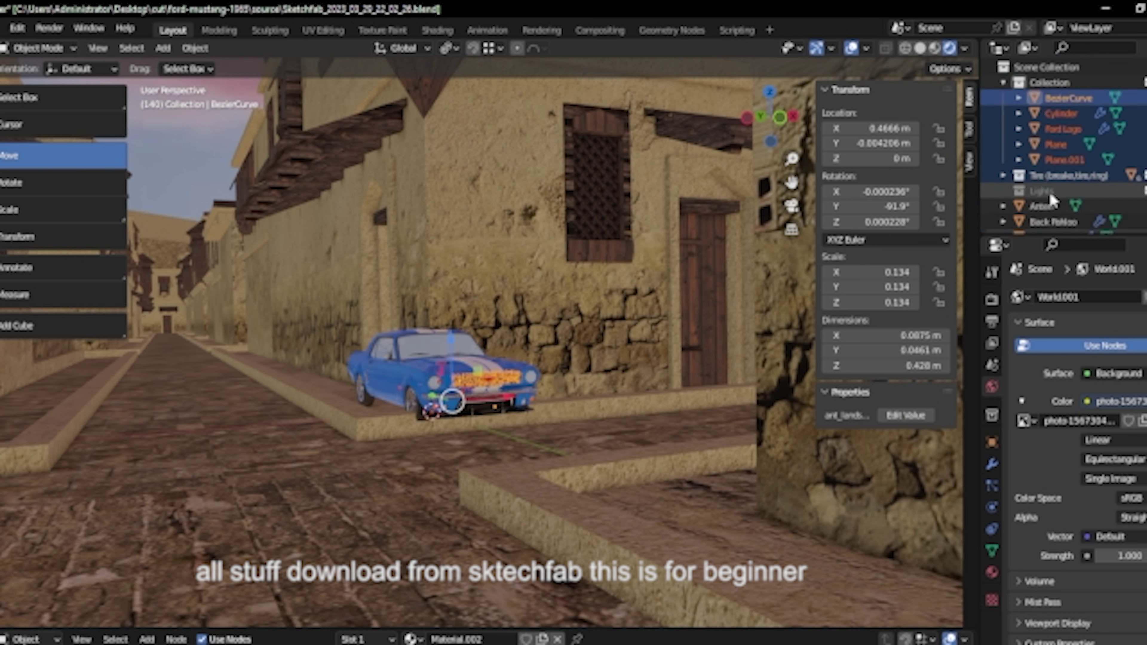
scroll(1052, 199, "down", 10)
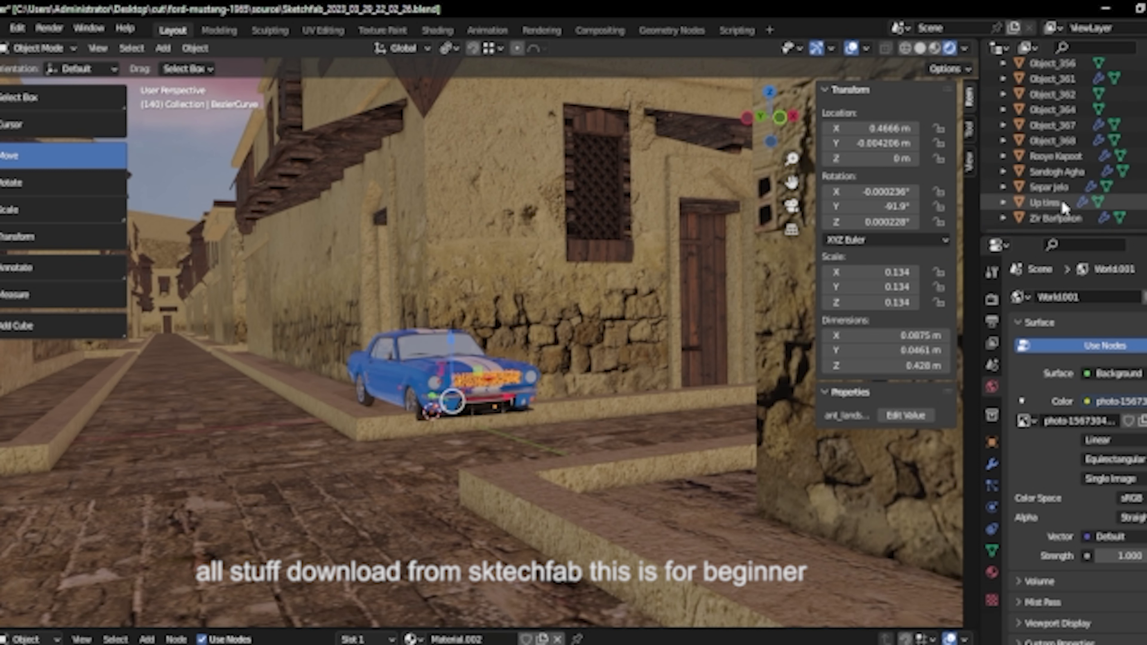
left_click(1052, 217, "shift")
left_click_drag(433, 409, 512, 394)
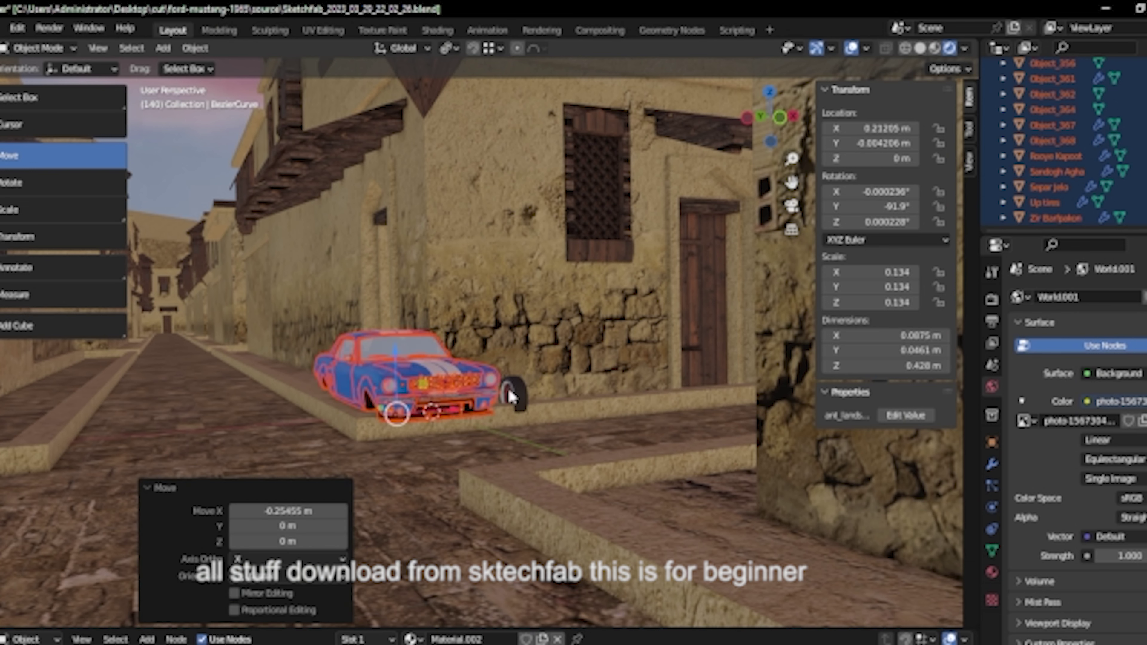
key("ctrl+z")
scroll(1054, 214, "up", 5)
scroll(1054, 210, "up", 10)
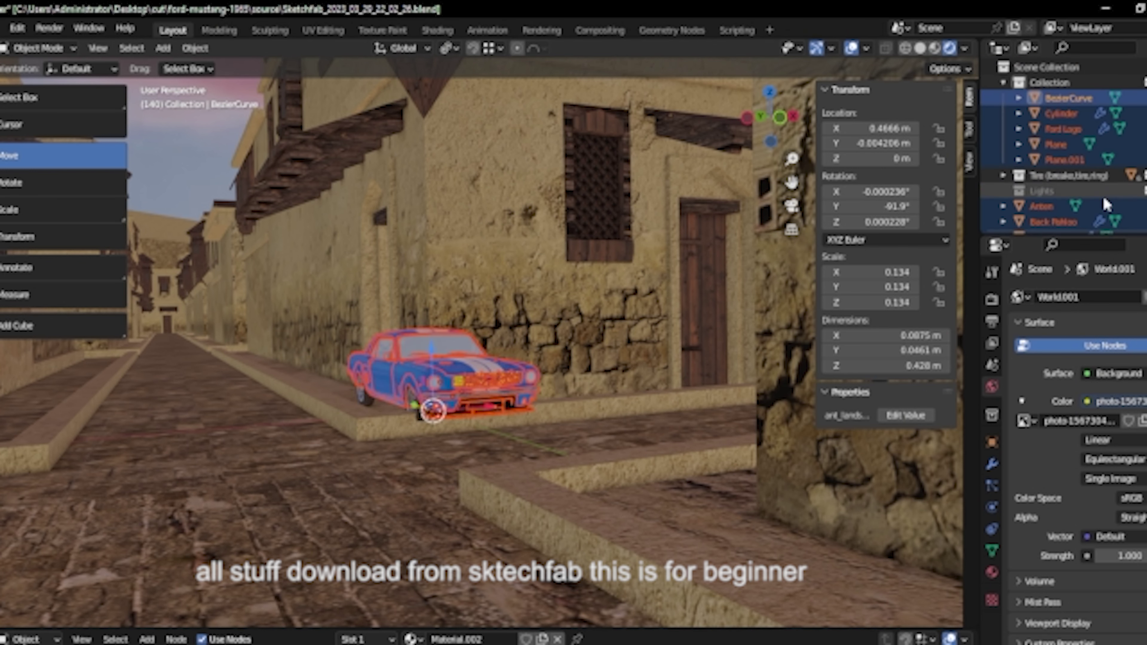
left_click(1083, 175)
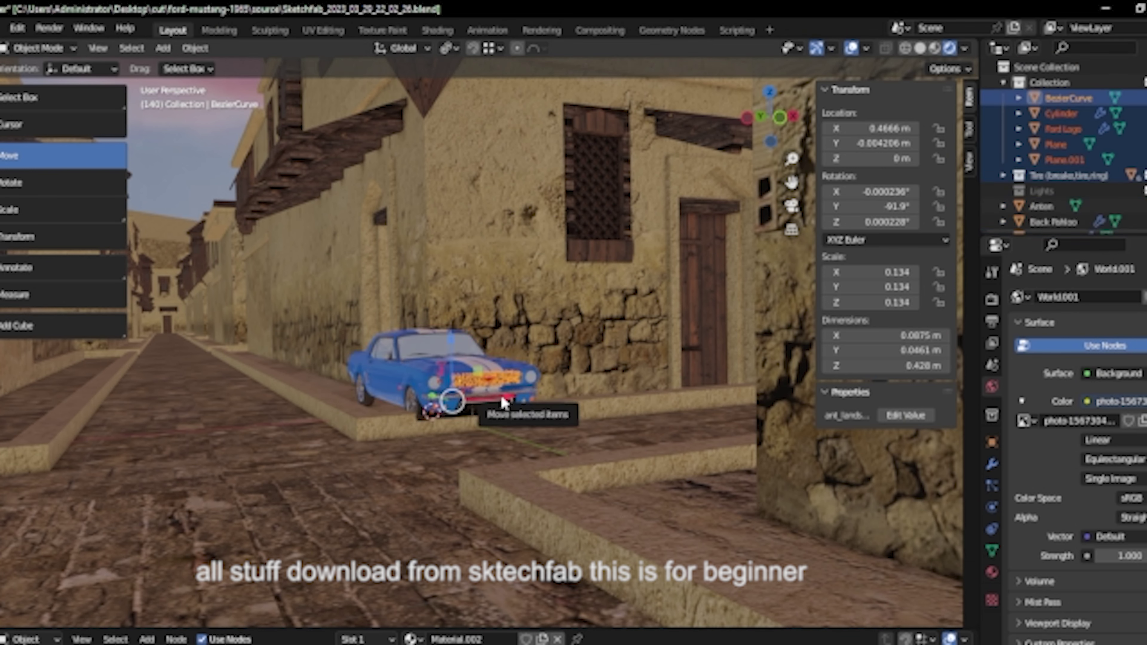
mouse_move(432, 409)
left_mouse_down()
mouse_move(385, 406)
mouse_move(452, 400)
left_mouse_up()
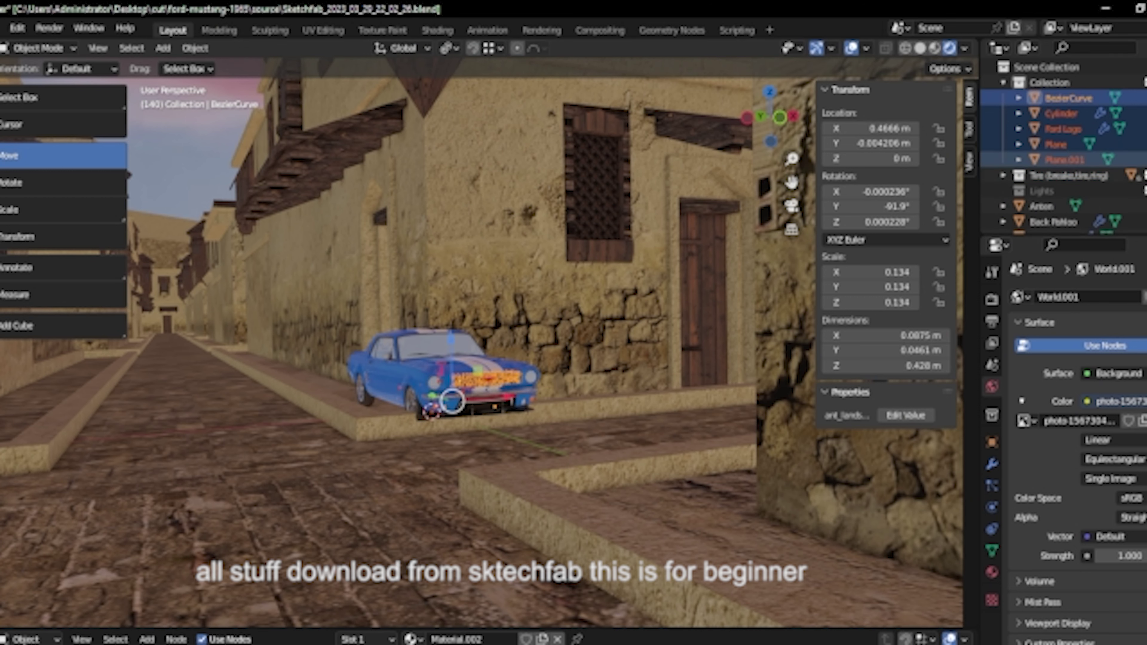
scroll(1085, 189, "down", 10)
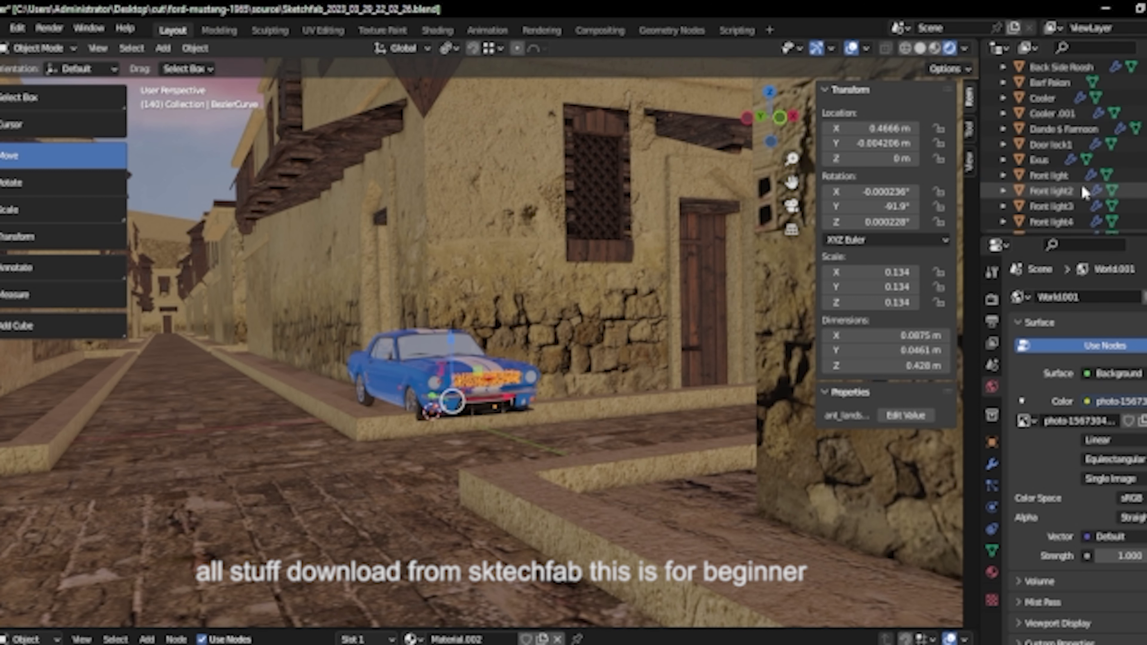
scroll(1083, 193, "down", 2)
left_click(1079, 222, "shift")
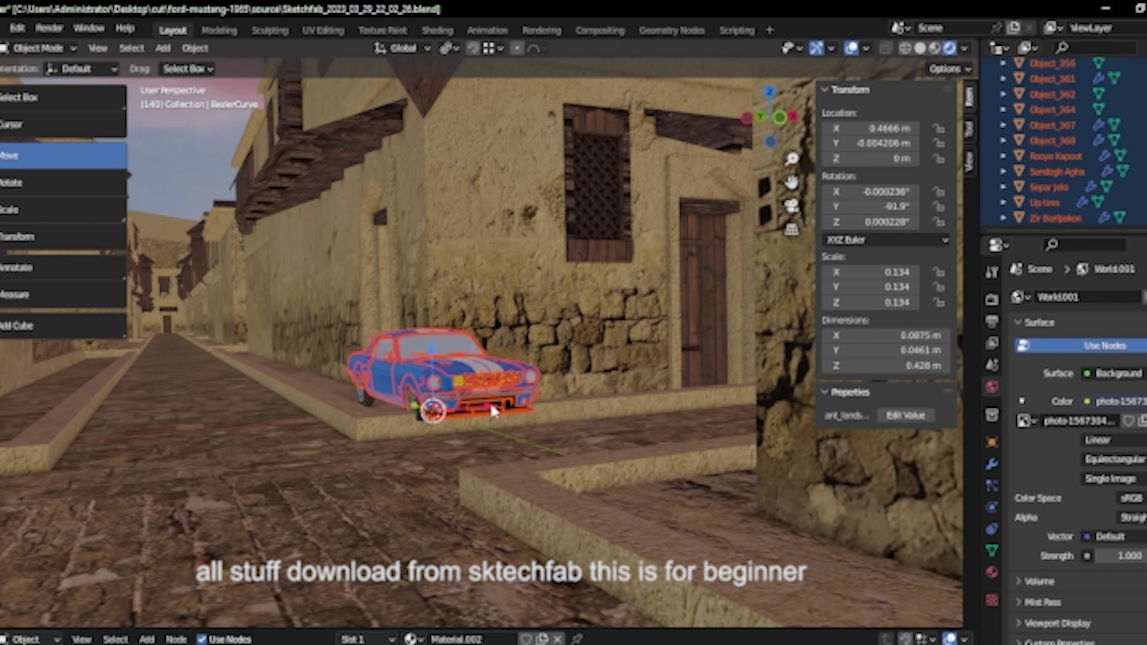
left_click_drag(452, 400, 379, 400)
key("Escape")
mouse_move(380, 400)
middle_mouse_down()
mouse_move(620, 420)
mouse_move(335, 446)
middle_mouse_up()
left_click_drag(3, 396, 642, 519)
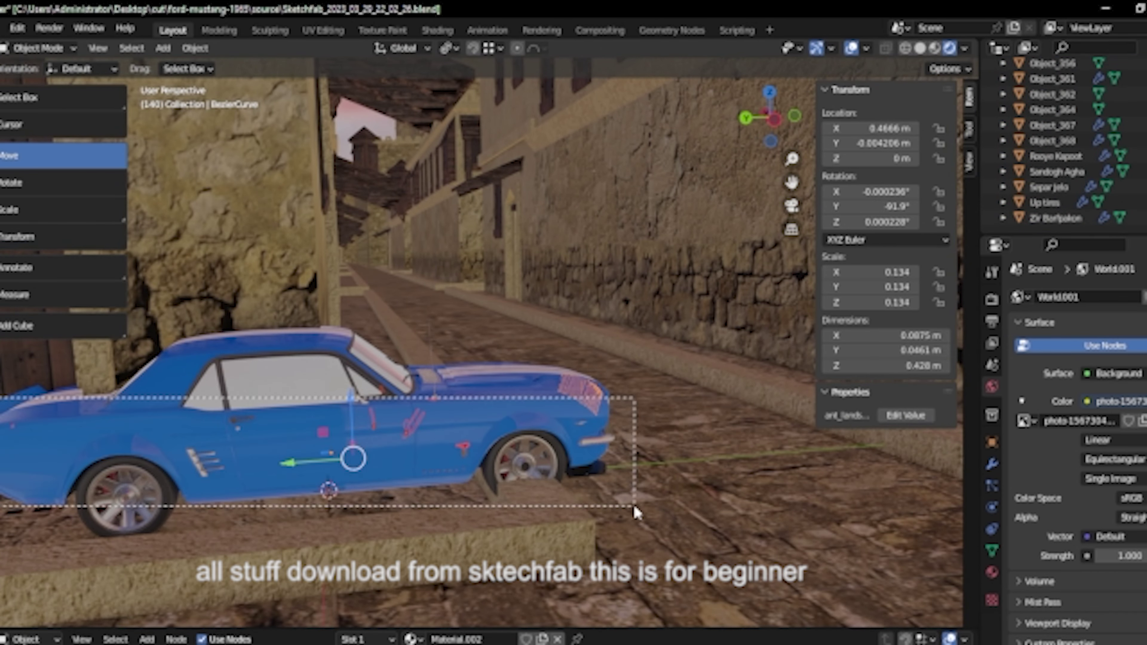
middle_click_drag(560, 457, 378, 470)
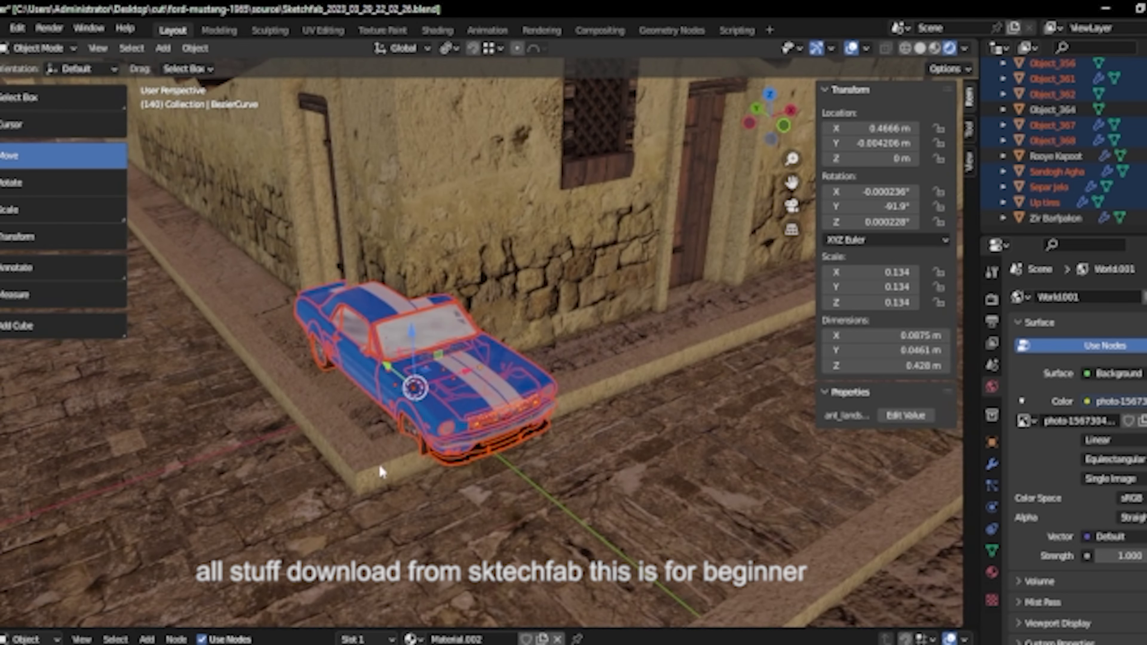
middle_click_drag(449, 382, 474, 381)
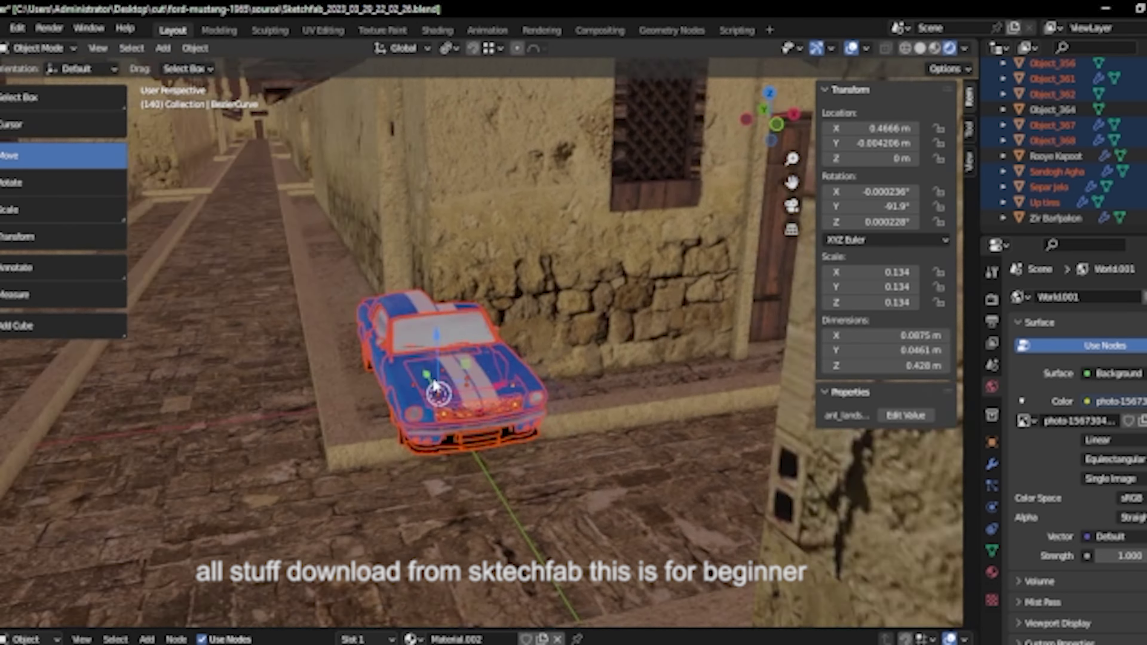
scroll(479, 381, "up", 5)
scroll(481, 371, "down", 5)
left_click_drag(299, 302, 610, 473)
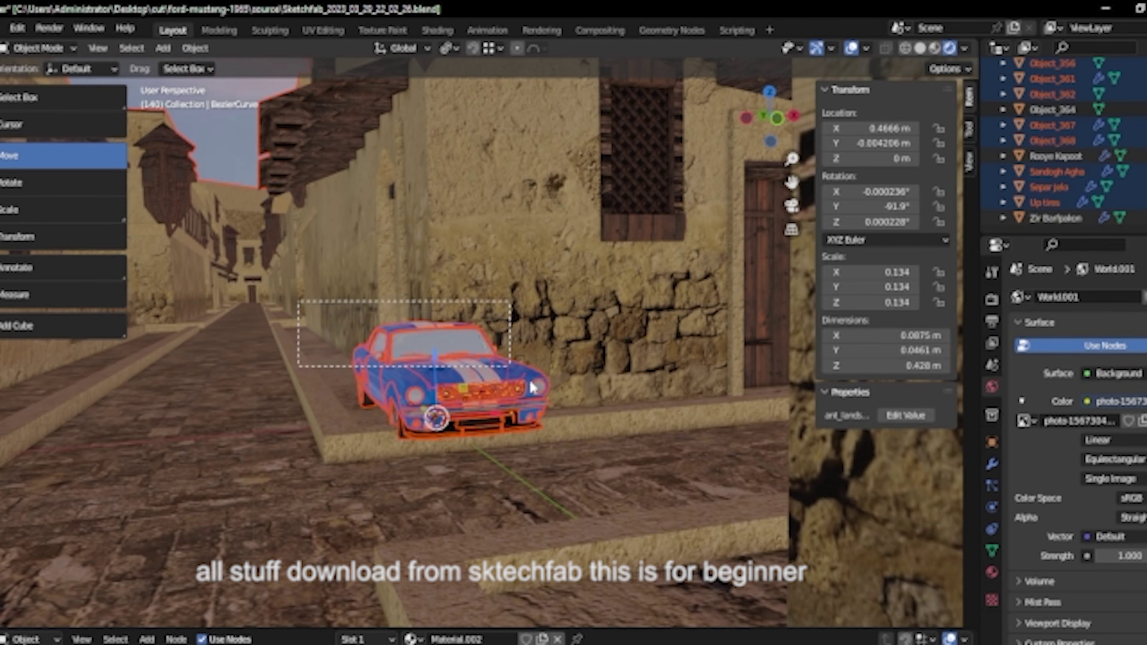
left_click(489, 244, "shift")
Move only the car to a new spot, leaving the city in place
key("g")
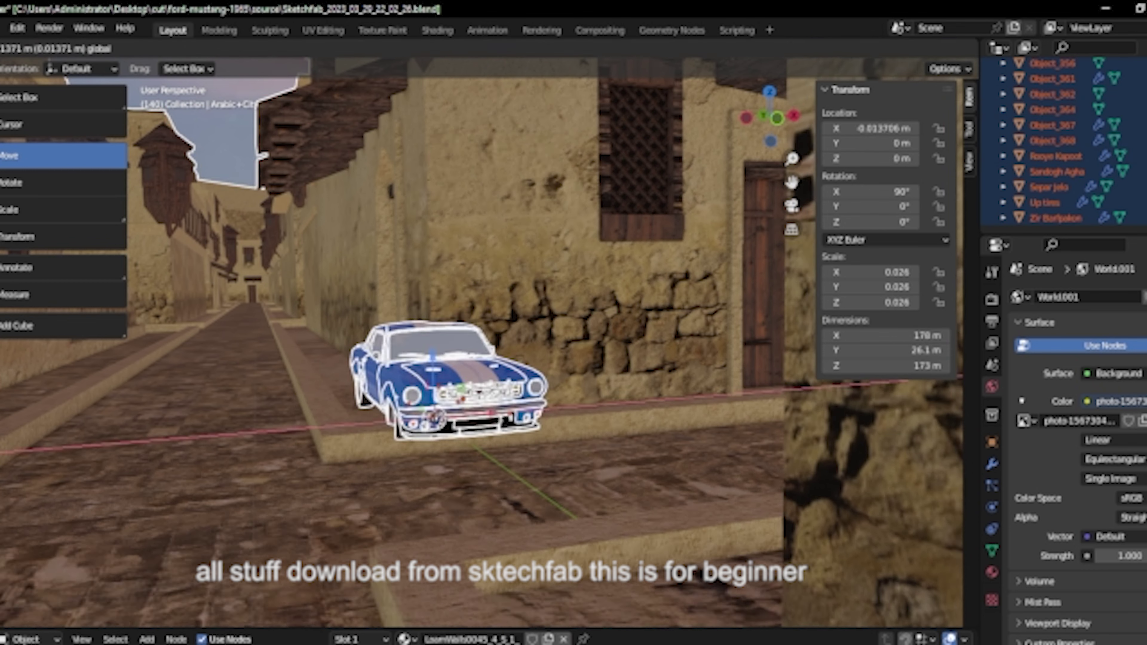
right_click(478, 288)
left_click(468, 241, "shift")
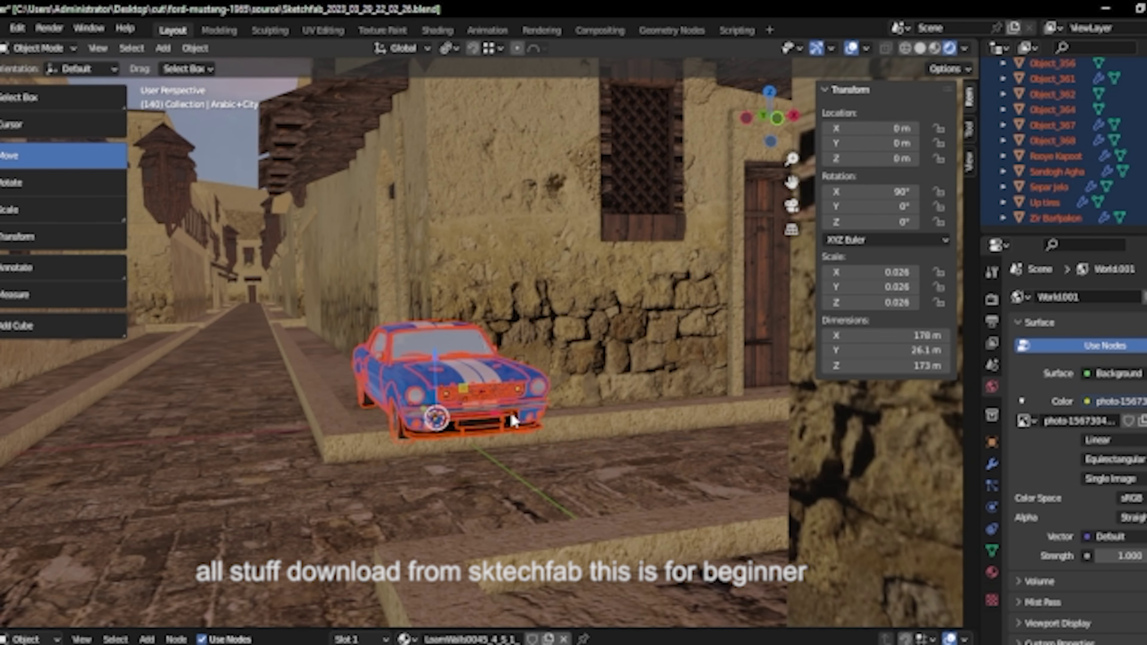
key("g")
left_click(441, 409)
Slide the car along the Y axis onto the cobbled alley street
scroll(442, 408, "up", 3)
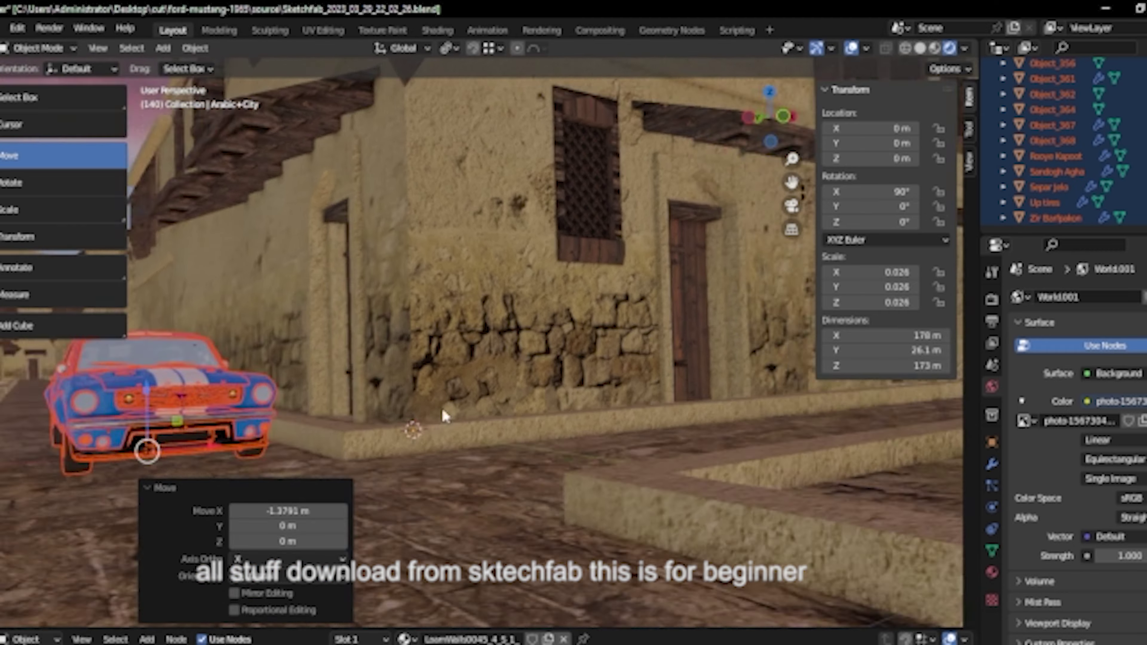
scroll(430, 447, "up", 2)
scroll(430, 447, "up", 3)
scroll(370, 476, "up", 2)
mouse_move(370, 476)
middle_mouse_down()
mouse_move(330, 472)
mouse_move(366, 459)
mouse_move(343, 469)
middle_mouse_up()
key("g")
key("y")
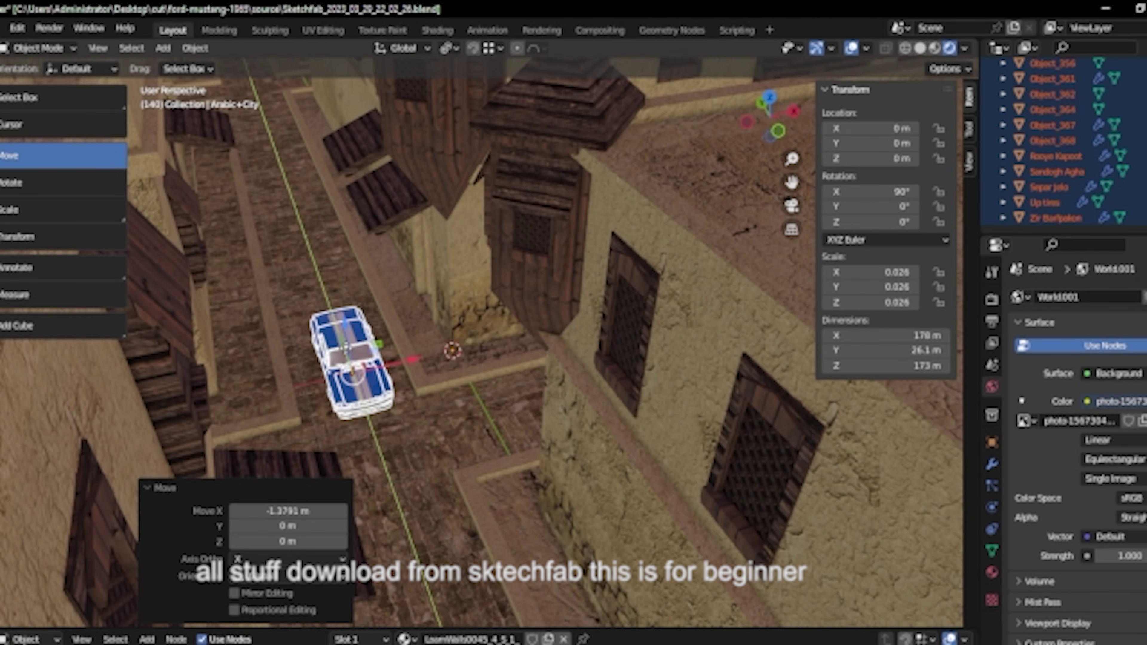
left_click(558, 518)
Frame a street-level close-up of the car, deselect it and bring up the Add menu
mouse_move(558, 518)
middle_mouse_down()
mouse_move(550, 468)
mouse_move(562, 449)
middle_mouse_up()
left_click(146, 490)
scroll(371, 430, "up", 3)
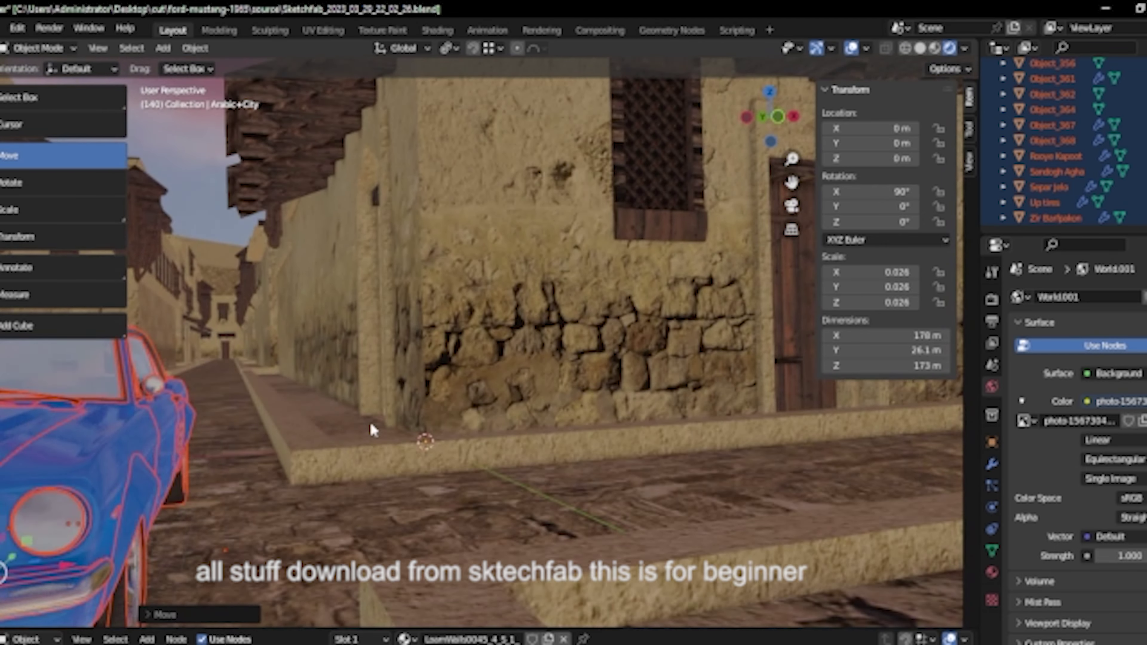
middle_click_drag(371, 430, 379, 420)
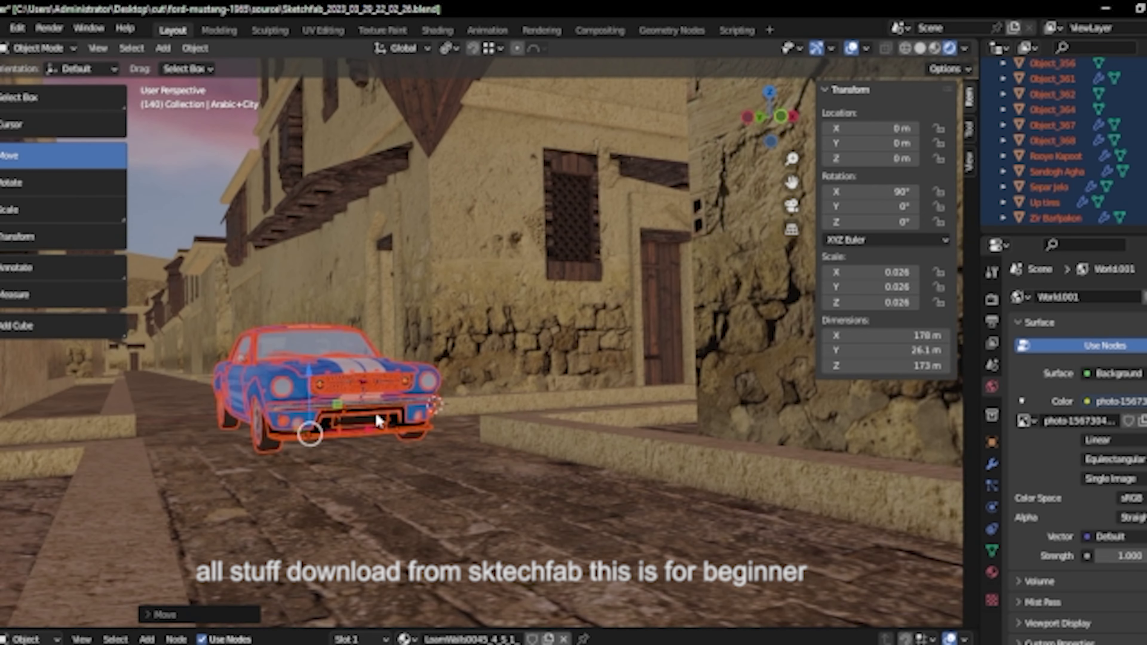
left_click(186, 192)
scroll(339, 415, "up", 2)
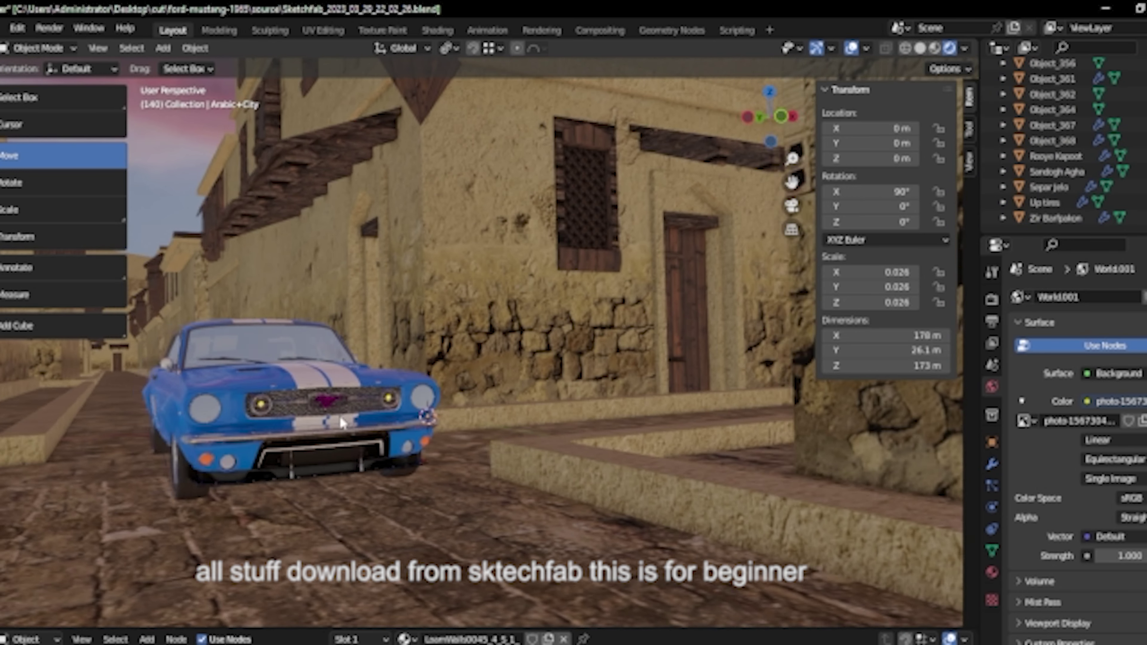
scroll(343, 416, "up", 2)
scroll(343, 415, "down", 3)
scroll(343, 416, "down", 1)
scroll(343, 415, "down", 1)
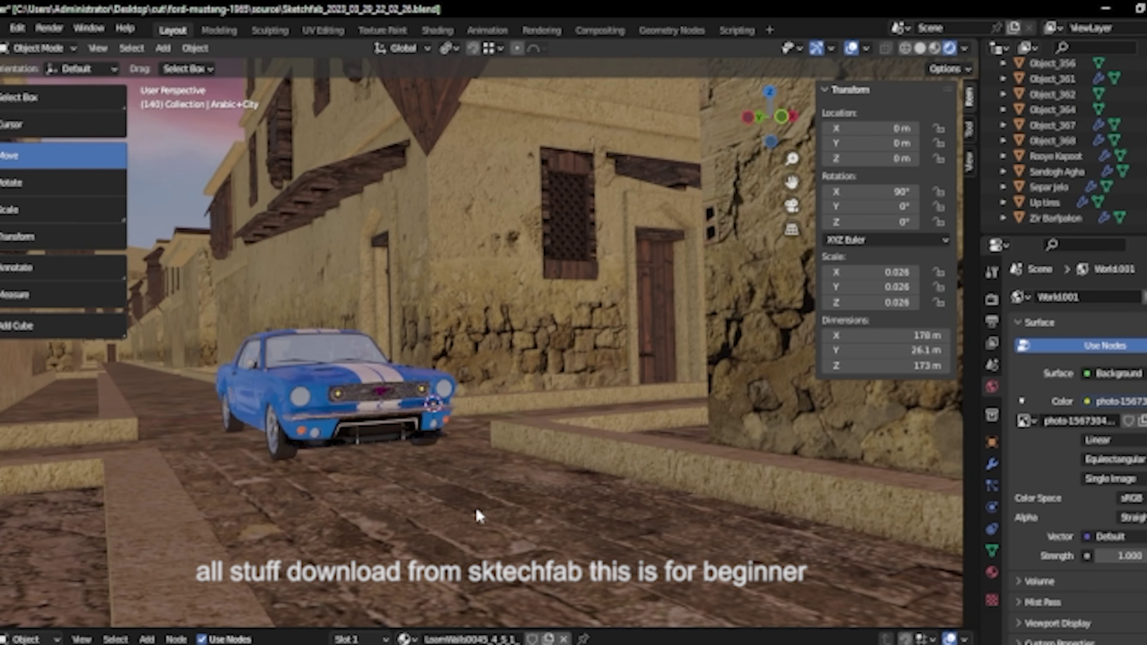
key("shift+a")
Add a Sun light, raise it about 4 m and tilt it to shine diagonally
left_click(543, 562)
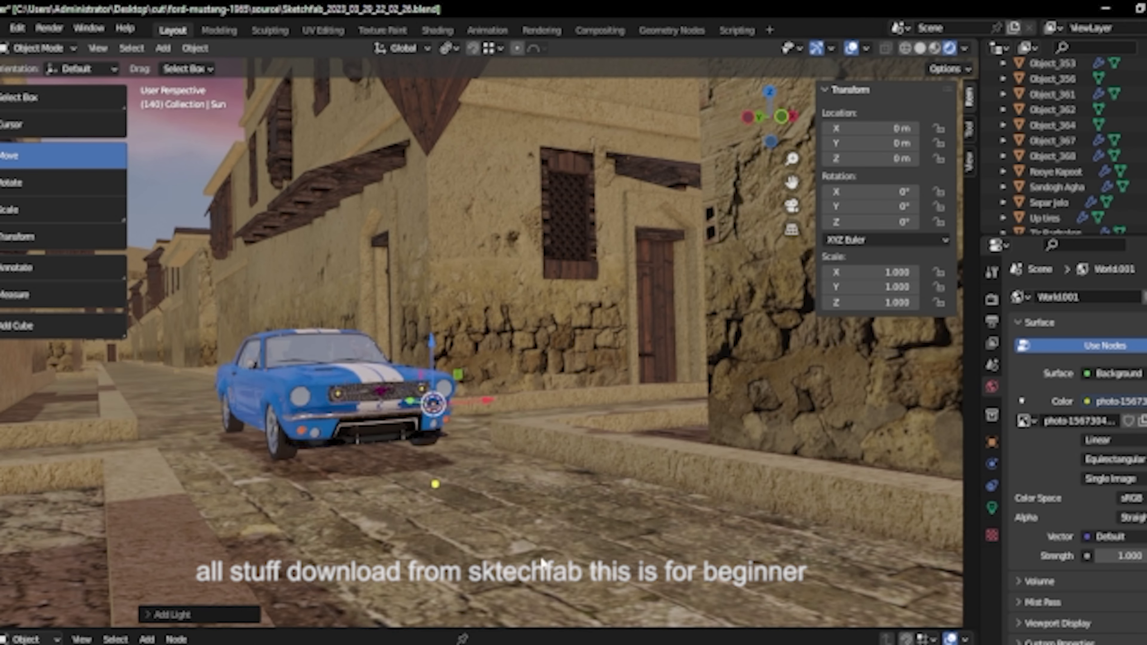
left_click_drag(431, 345, 430, 70)
mouse_move(422, 210)
left_mouse_down()
mouse_move(554, 220)
mouse_move(527, 227)
left_mouse_up()
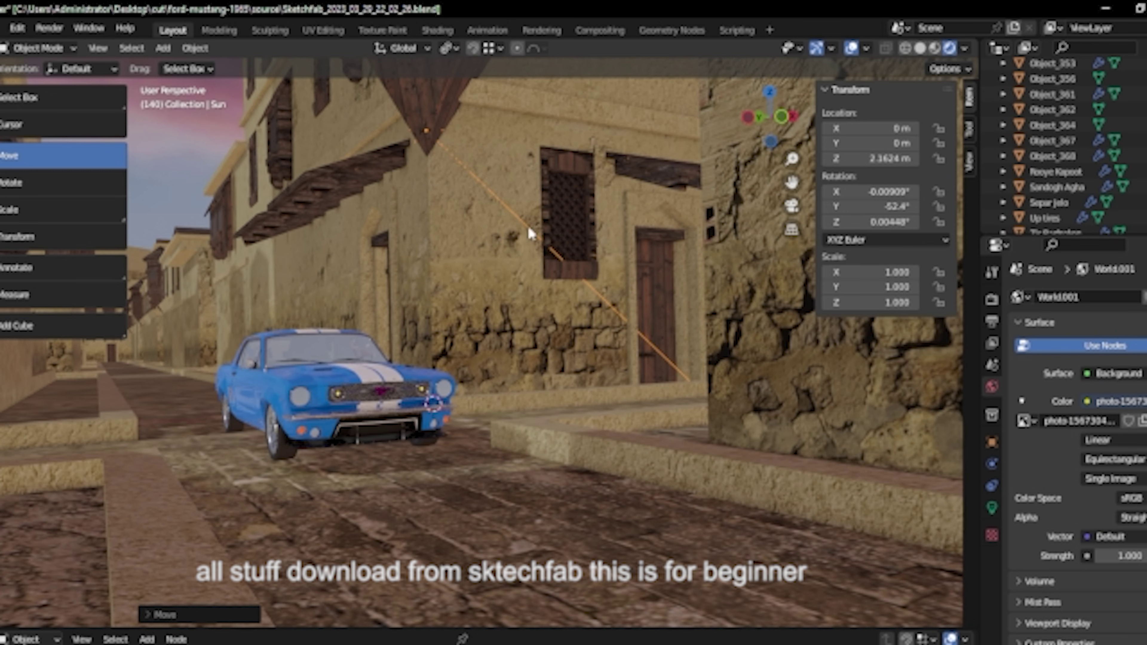
middle_click_drag(528, 226, 380, 324)
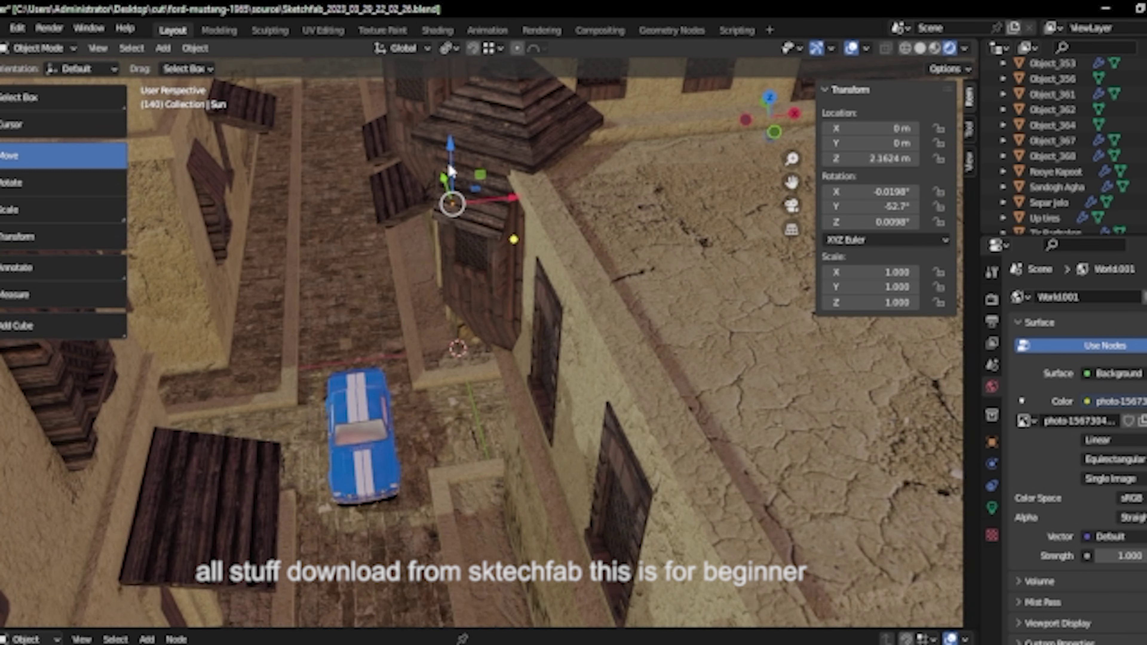
mouse_move(452, 171)
left_mouse_down()
mouse_move(432, 469)
mouse_move(432, 316)
left_mouse_up()
middle_click_drag(433, 316, 430, 217)
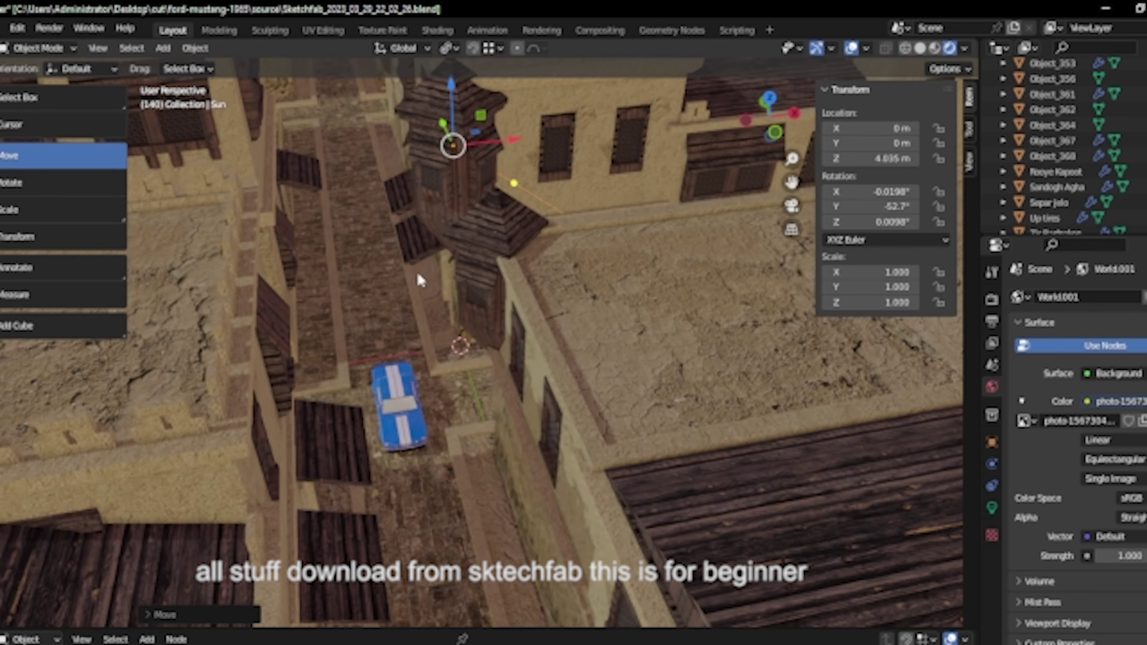
Shift the Sun along Y and X to X -5.1814 m, Y -1.832 m over the alley
middle_click_drag(515, 185, 458, 224)
key("g")
key("y")
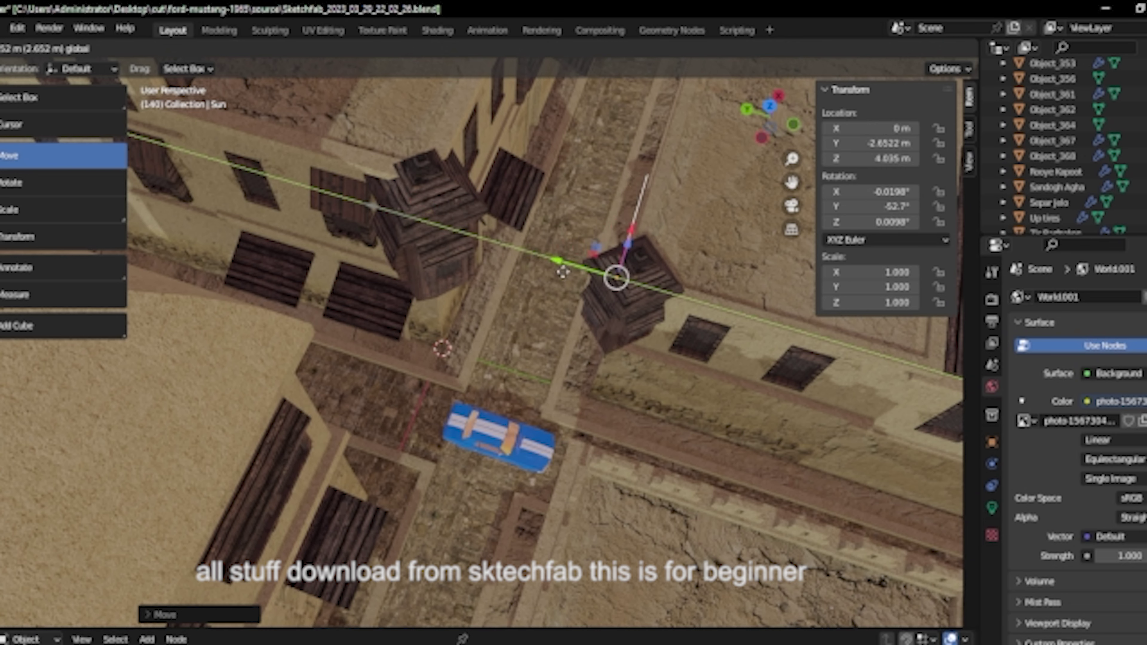
left_click(514, 265)
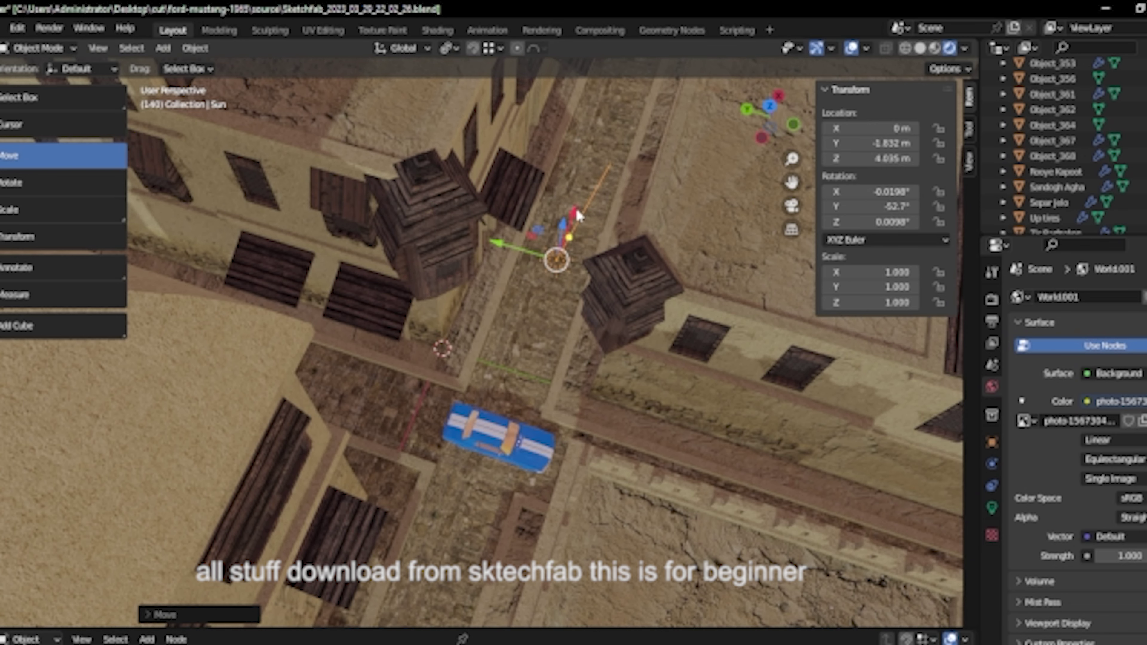
key("g")
key("x")
left_click(592, 405)
Orbit and zoom to check the Sun's placement, ending on a side view of the car
mouse_move(591, 406)
middle_mouse_down()
mouse_move(429, 277)
mouse_move(378, 290)
mouse_move(396, 333)
middle_mouse_up()
scroll(396, 337, "down", 3)
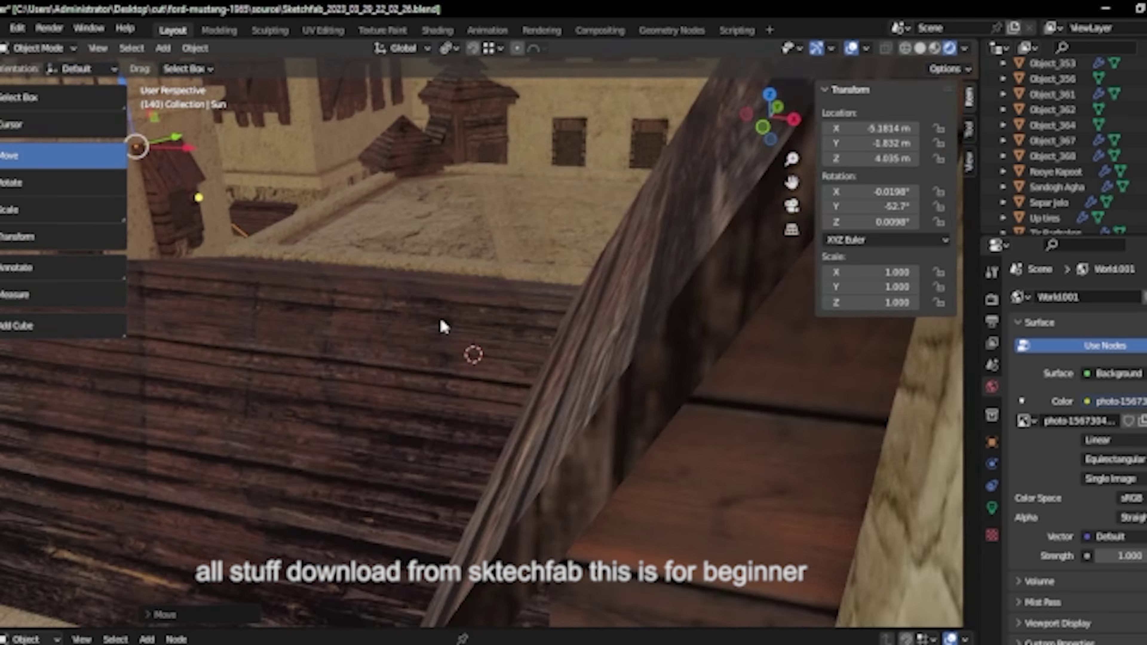
scroll(440, 326, "down", 3)
scroll(463, 325, "down", 2)
scroll(461, 300, "down", 2)
scroll(466, 284, "up", 2)
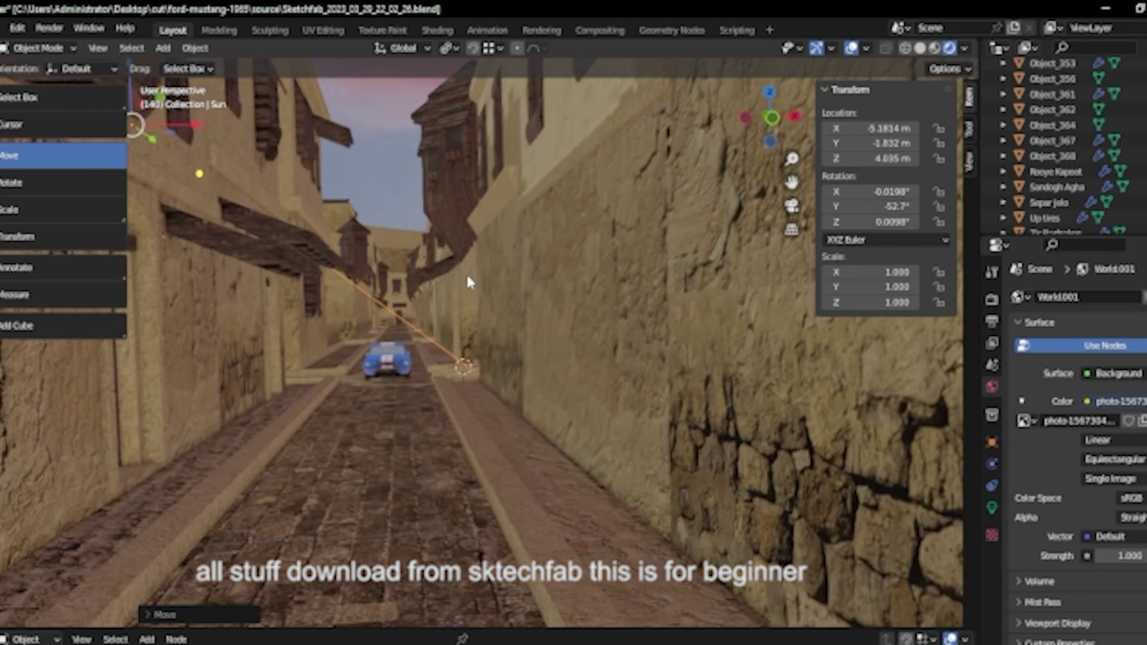
scroll(447, 307, "up", 2)
scroll(397, 352, "up", 3)
scroll(352, 366, "up", 2)
middle_click_drag(338, 364, 343, 354)
Replace the windows' Glass material with a new black material, Material.003
left_click(343, 353)
left_click(992, 572)
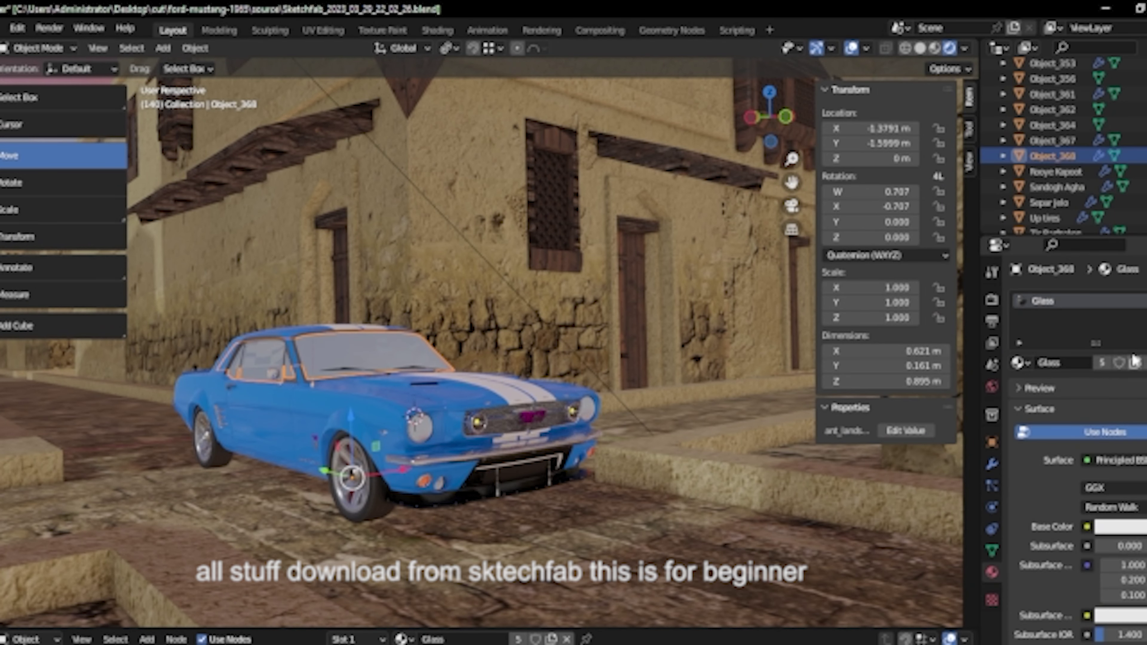
left_click(1144, 363)
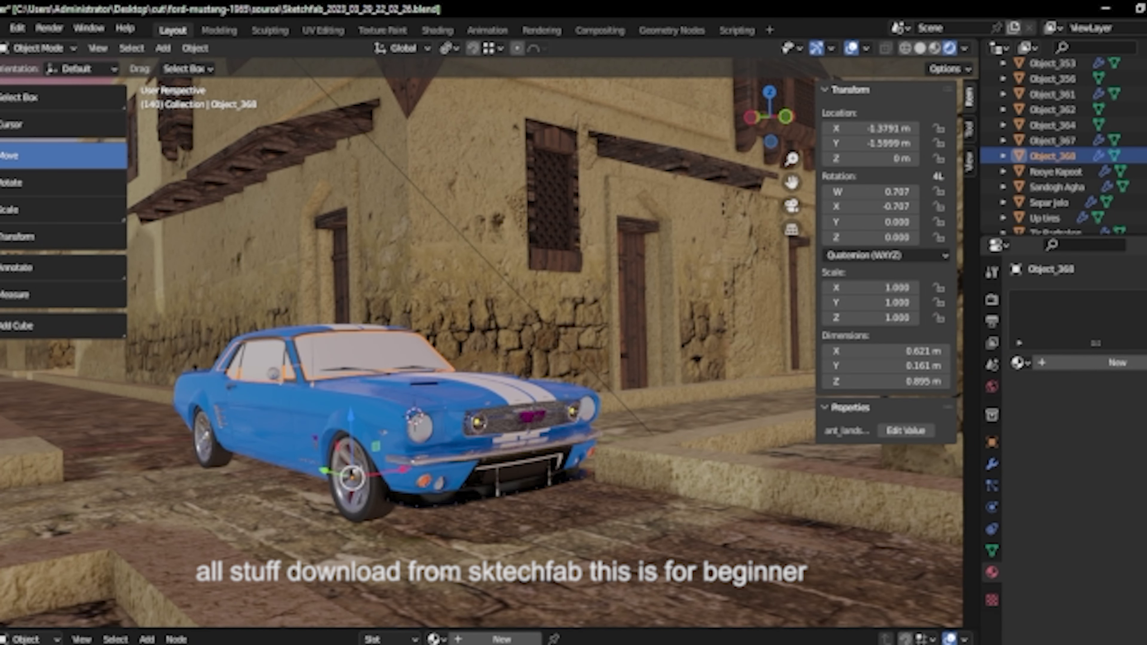
left_click(1143, 363)
left_click(1119, 527)
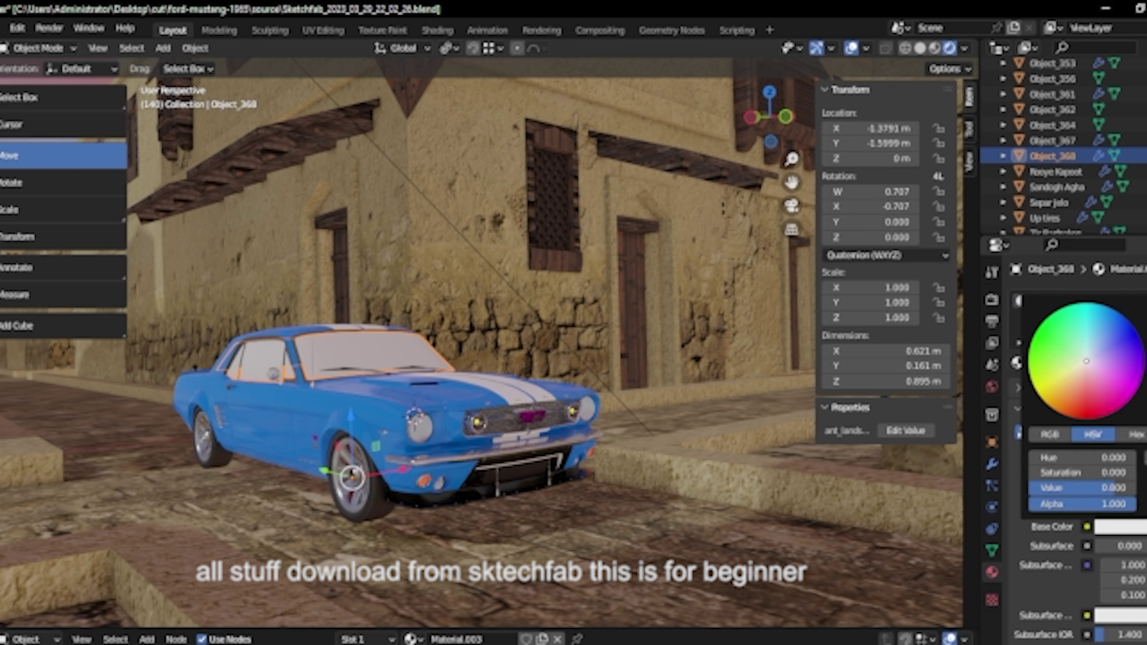
left_click_drag(1081, 487, 1034, 488)
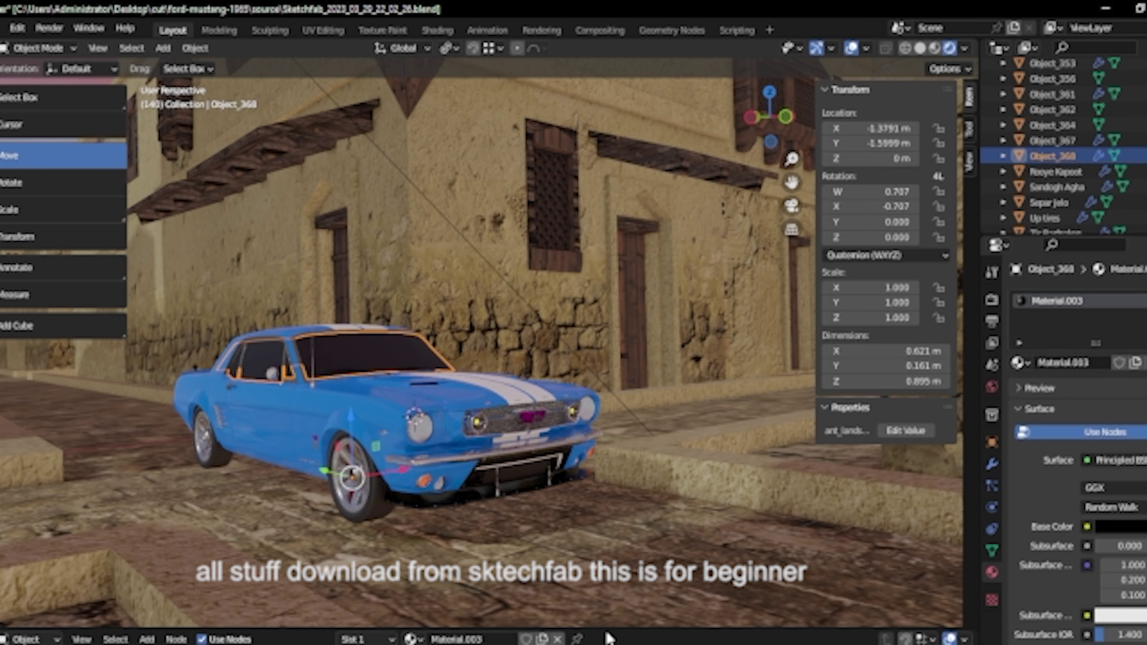
Delete two stray light objects and select the Front light headlight object
left_click(552, 551)
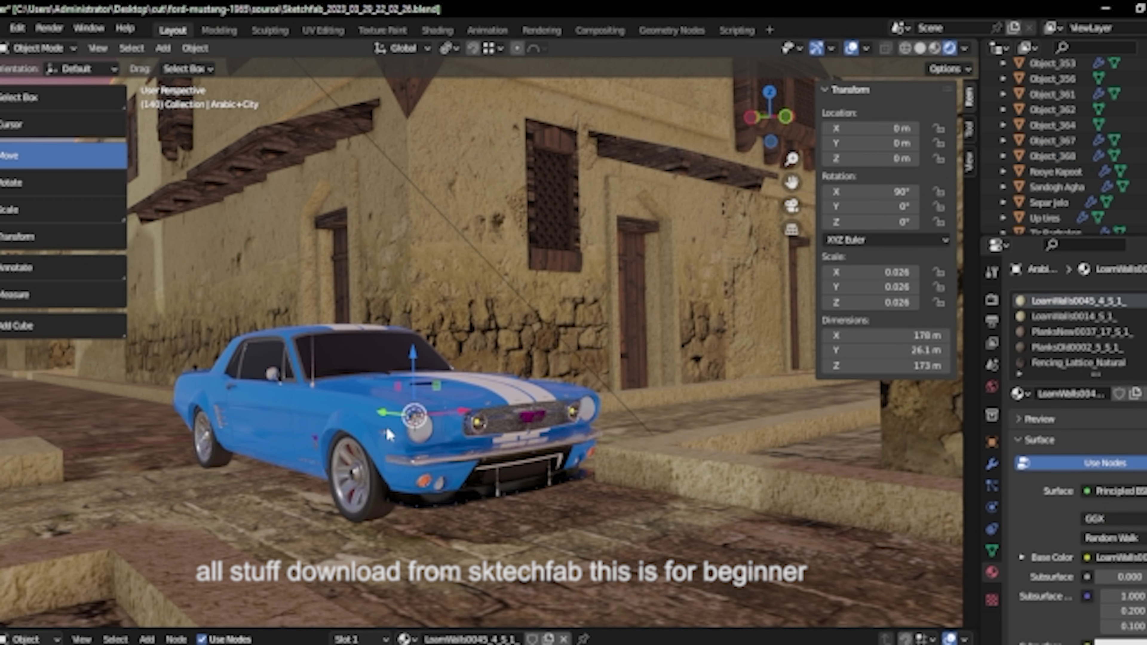
left_click(420, 437)
key("Delete")
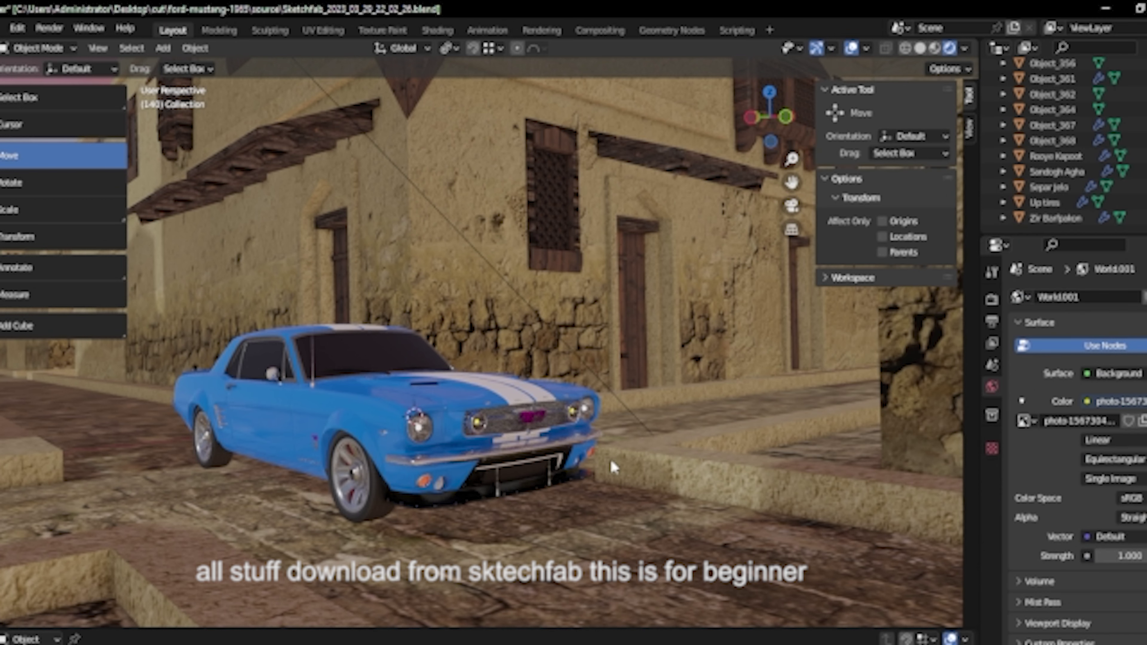
left_click(431, 440)
key("Delete")
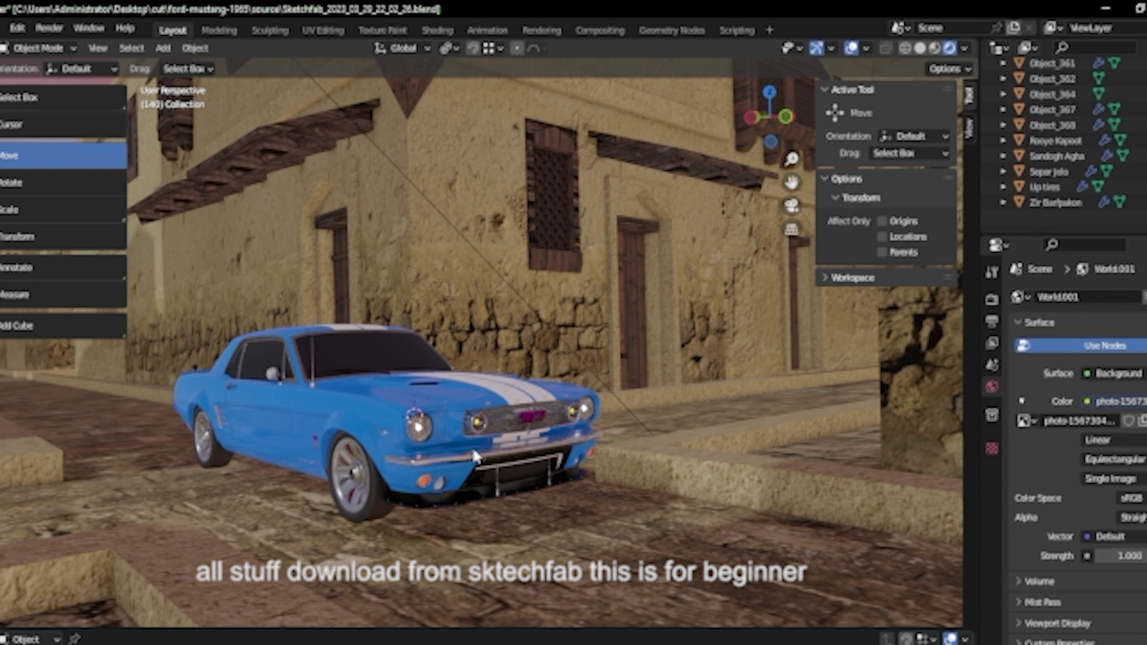
left_click(420, 430)
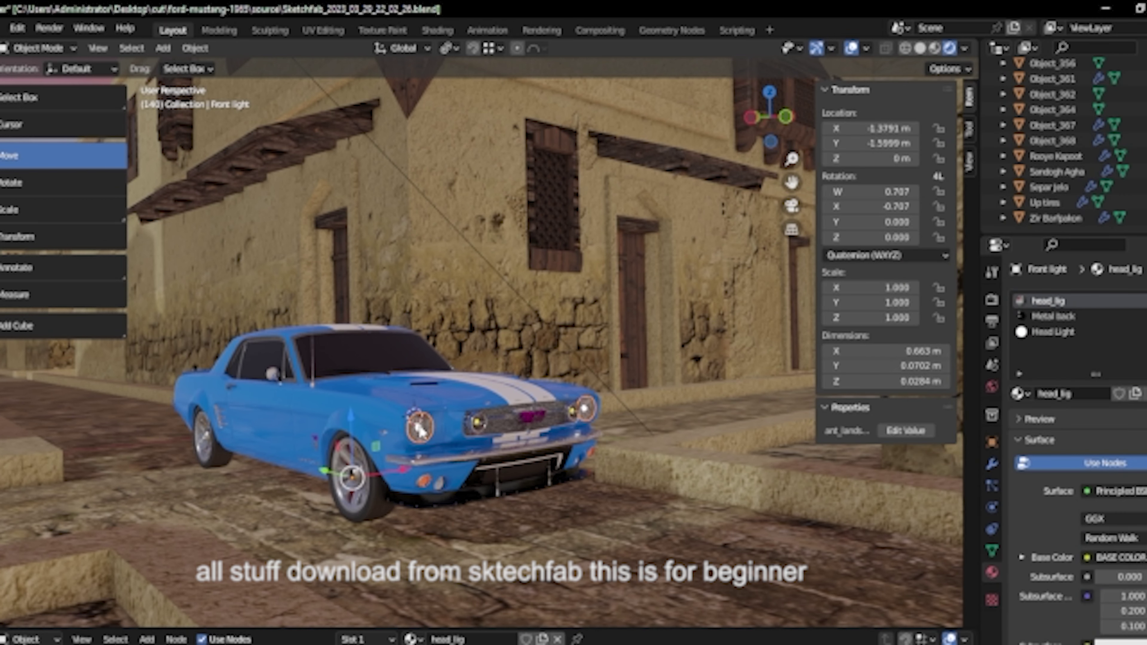
left_click(420, 435)
Make the Head Light material a yellow Emission shader
left_click(1052, 332)
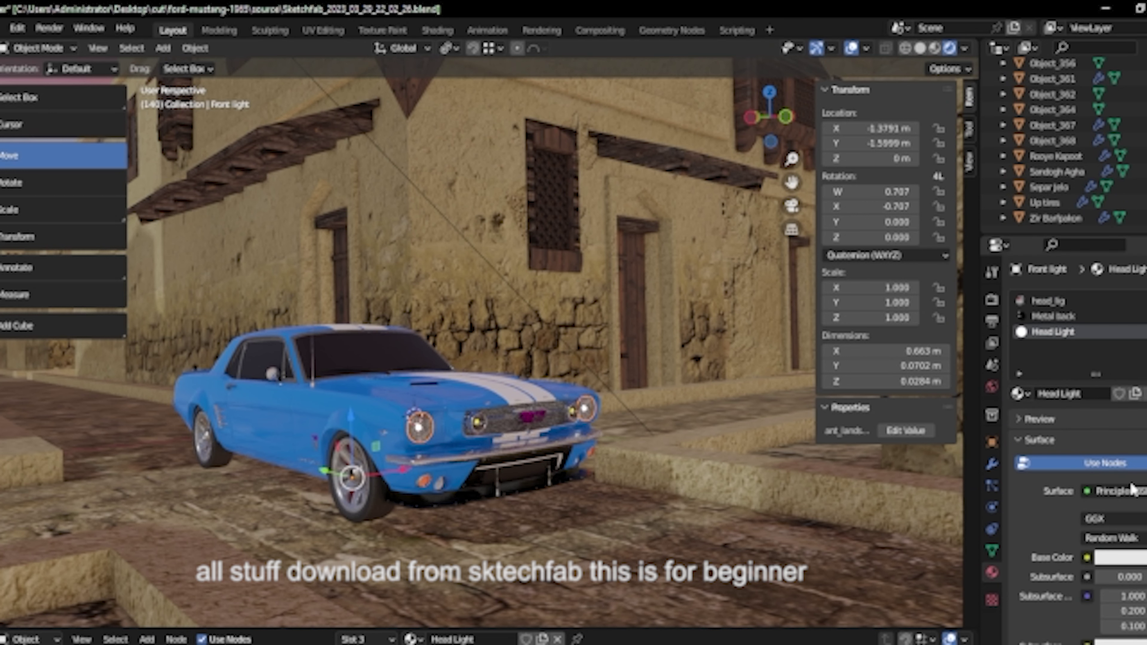
left_click(1120, 491)
left_click(1014, 156)
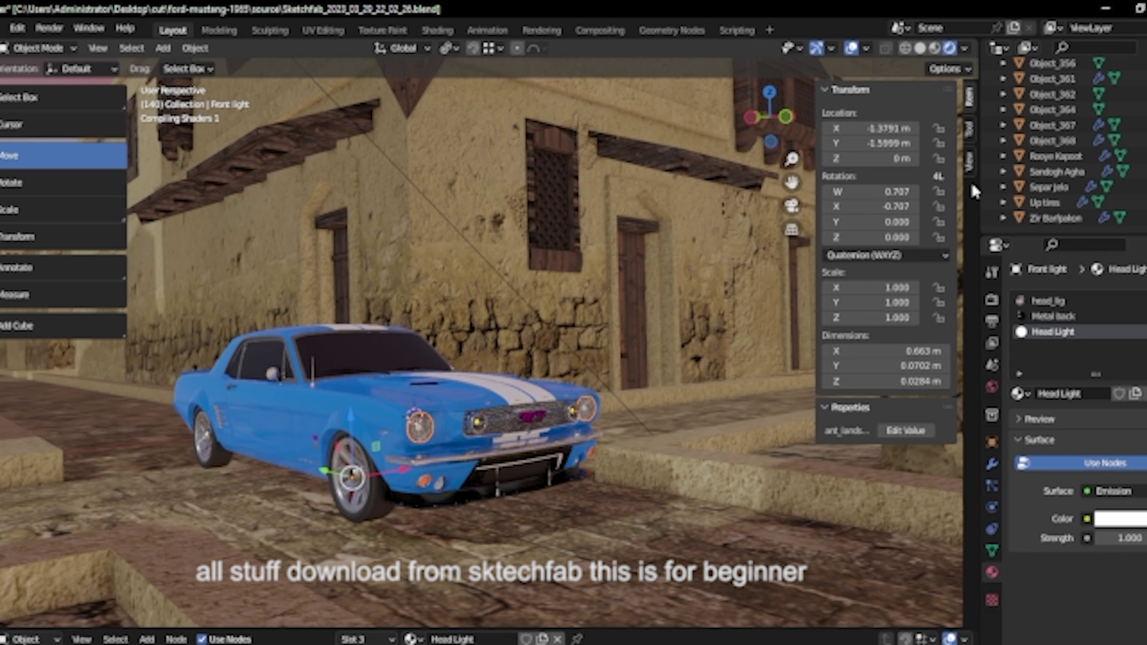
left_click(1122, 519)
left_click(1052, 390)
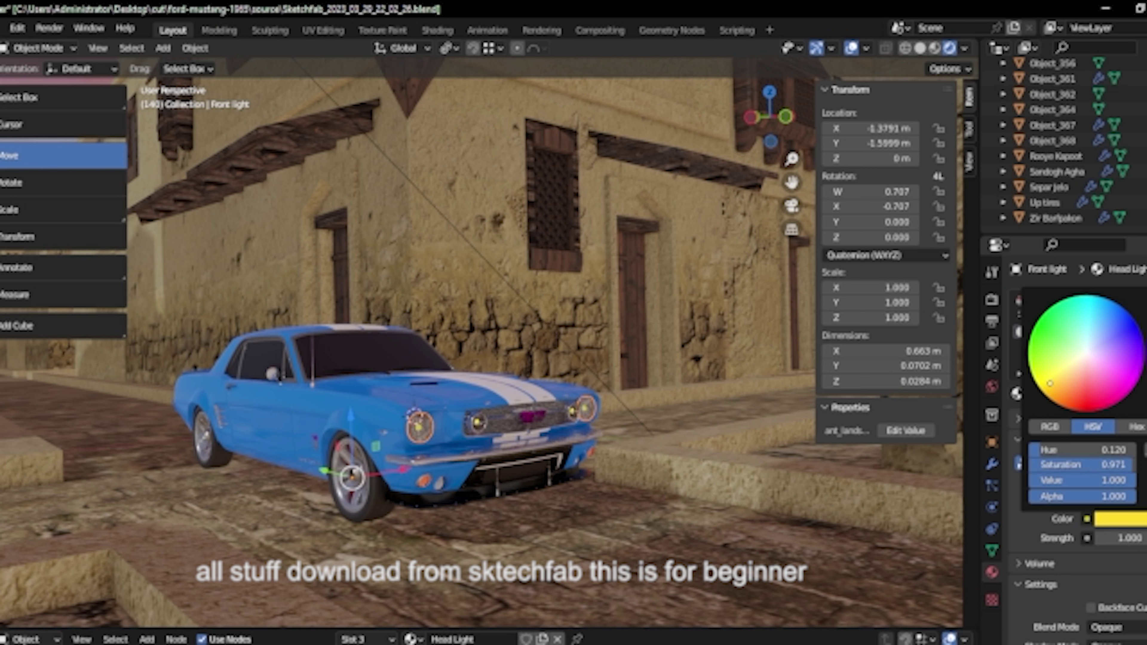
Enable Bloom in the Eevee render settings so the headlights glow
left_click(992, 299)
left_click(1030, 427)
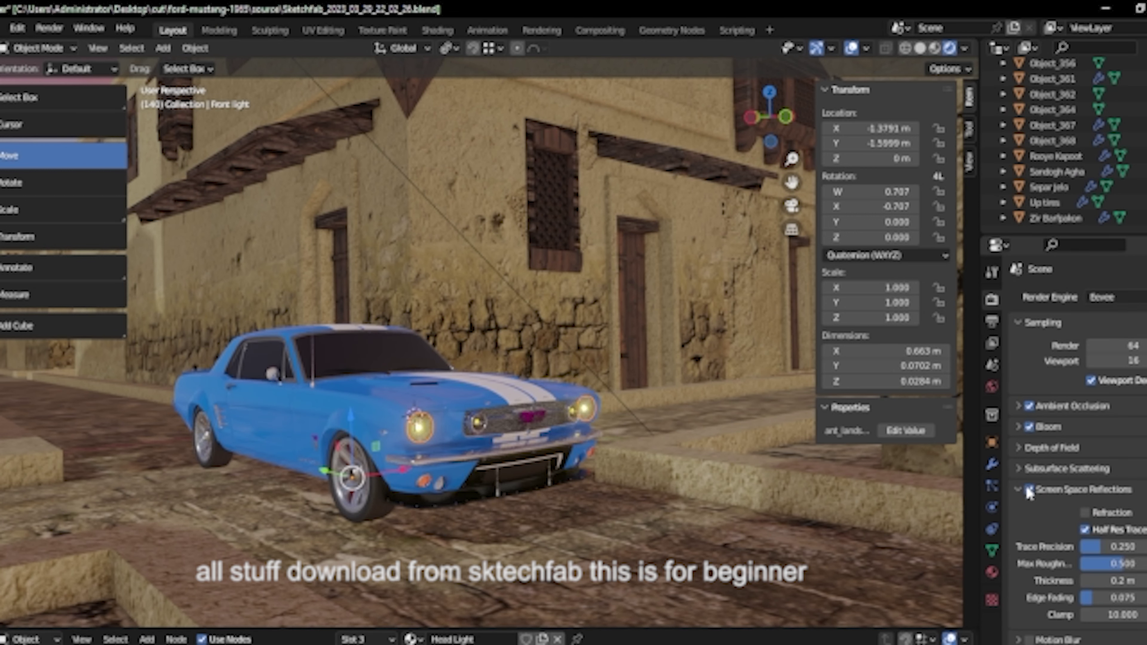
scroll(1039, 497, "down", 2)
scroll(1029, 492, "down", 5)
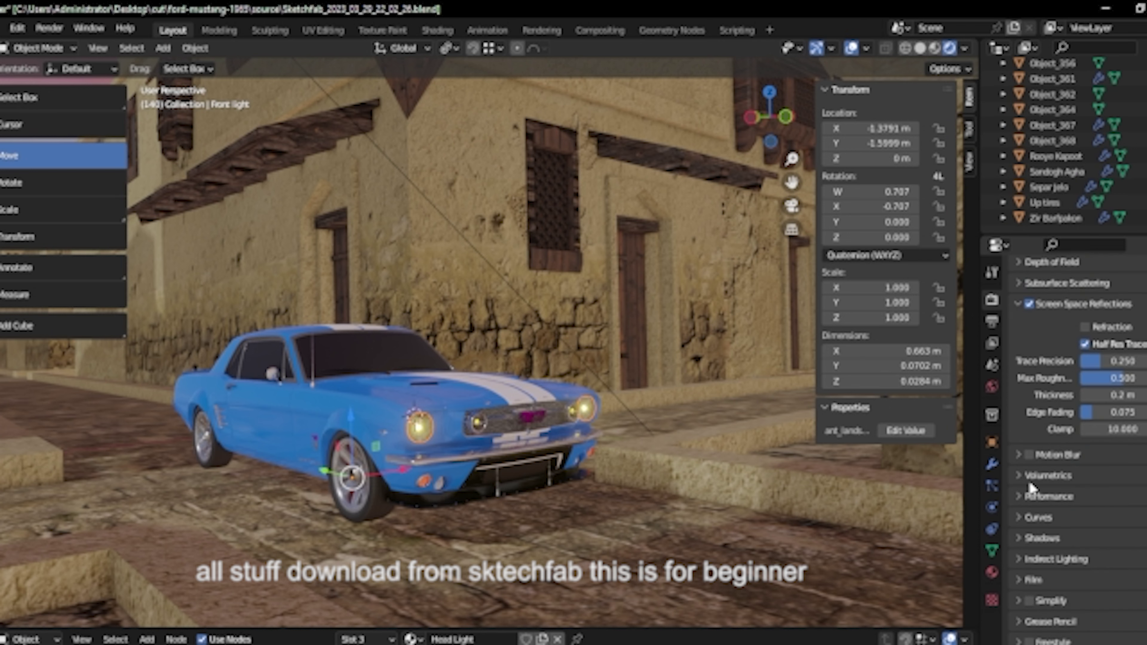
scroll(1031, 493, "down", 1)
scroll(1030, 520, "up", 8)
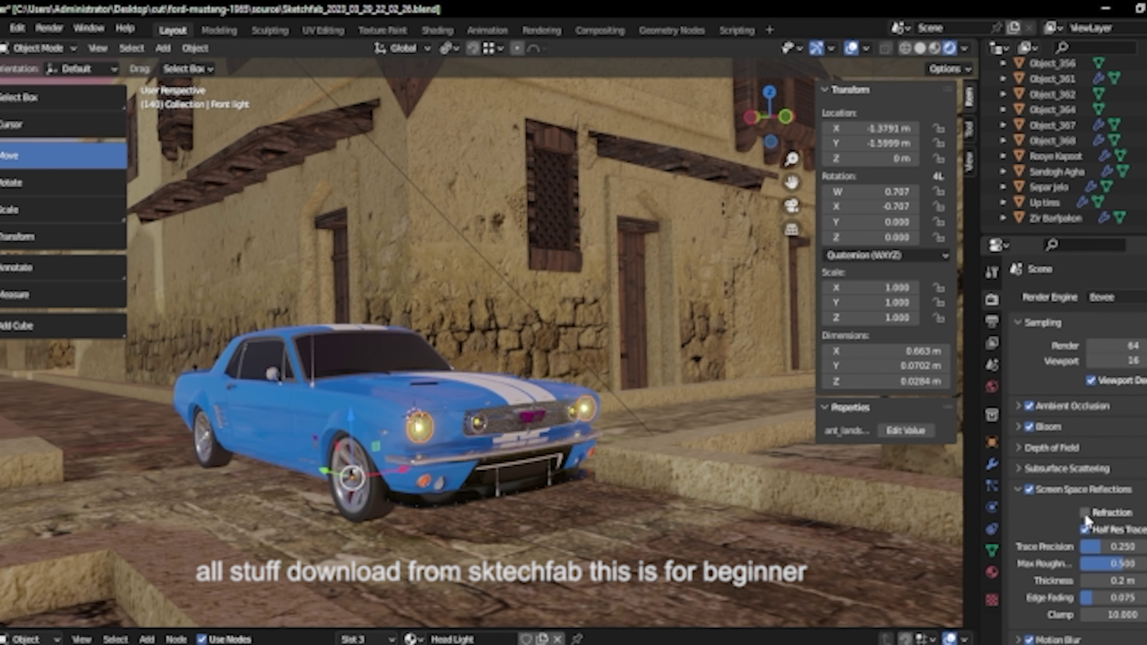
middle_click_drag(678, 515, 685, 507)
Set the world lighting strength to 0.600 and zoom to the front light
left_click(992, 387)
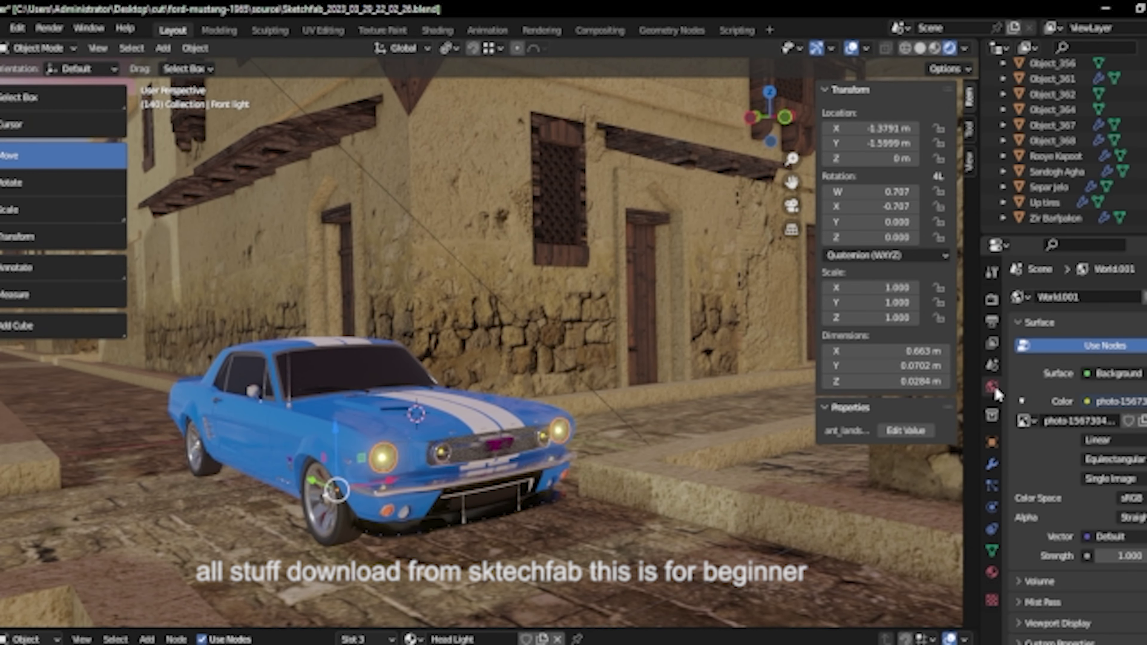
mouse_move(1129, 555)
left_mouse_down()
mouse_move(1144, 556)
mouse_move(432, 573)
left_mouse_up()
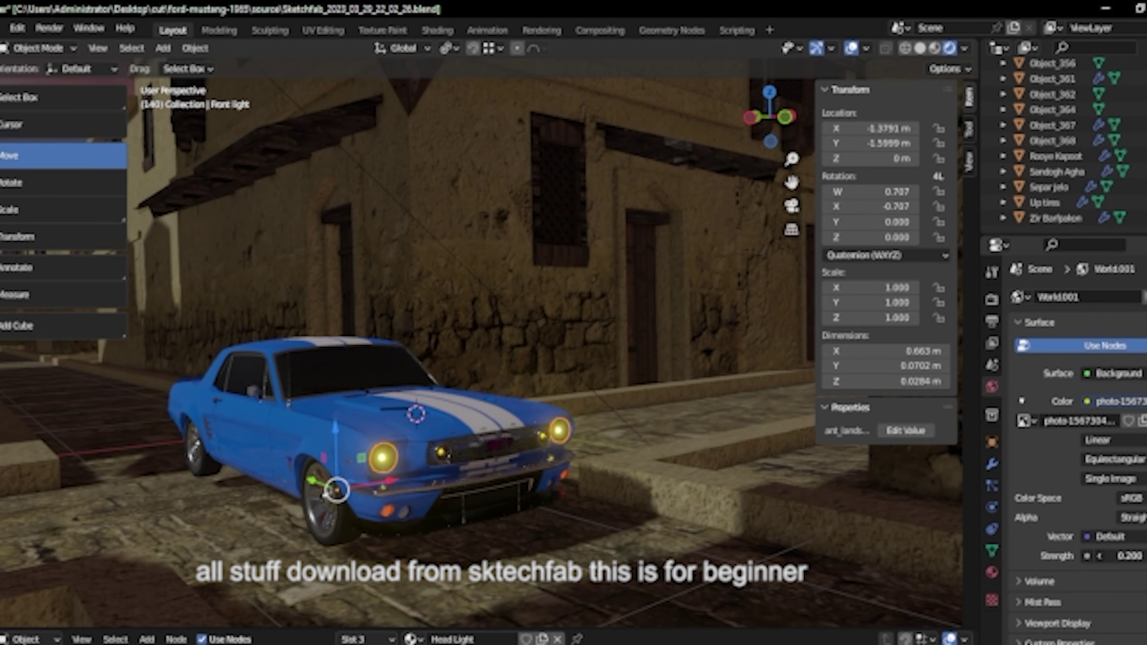
left_click_drag(1129, 555, 1140, 556)
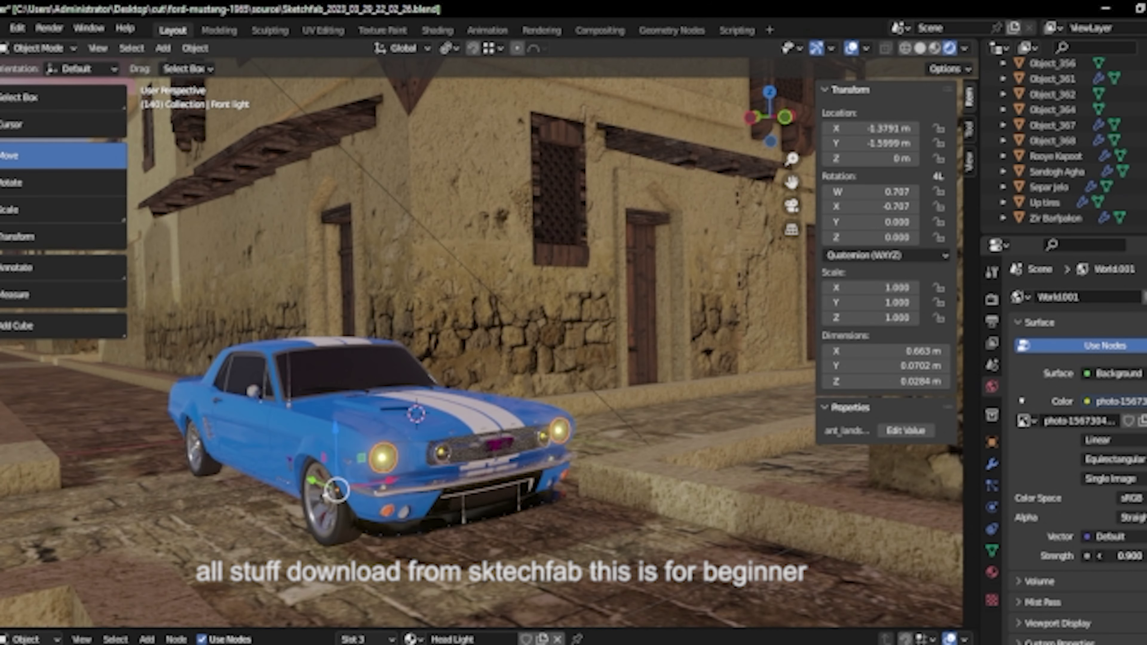
left_click_drag(1129, 556, 1115, 555)
middle_click_drag(628, 472, 622, 465)
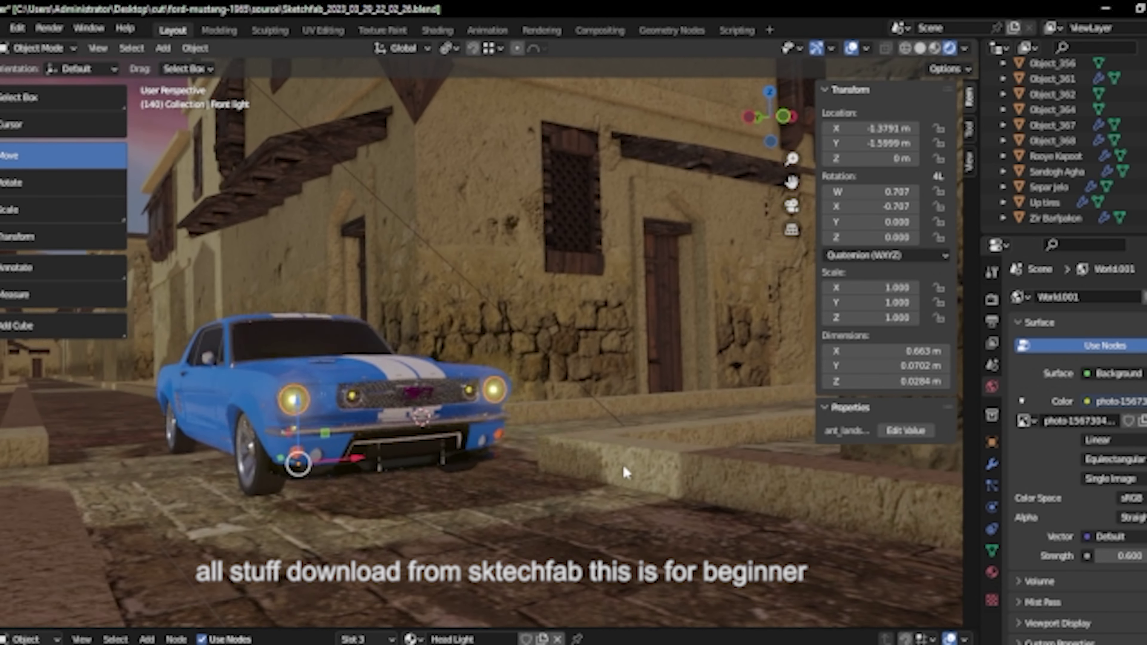
key("KP_Decimal")
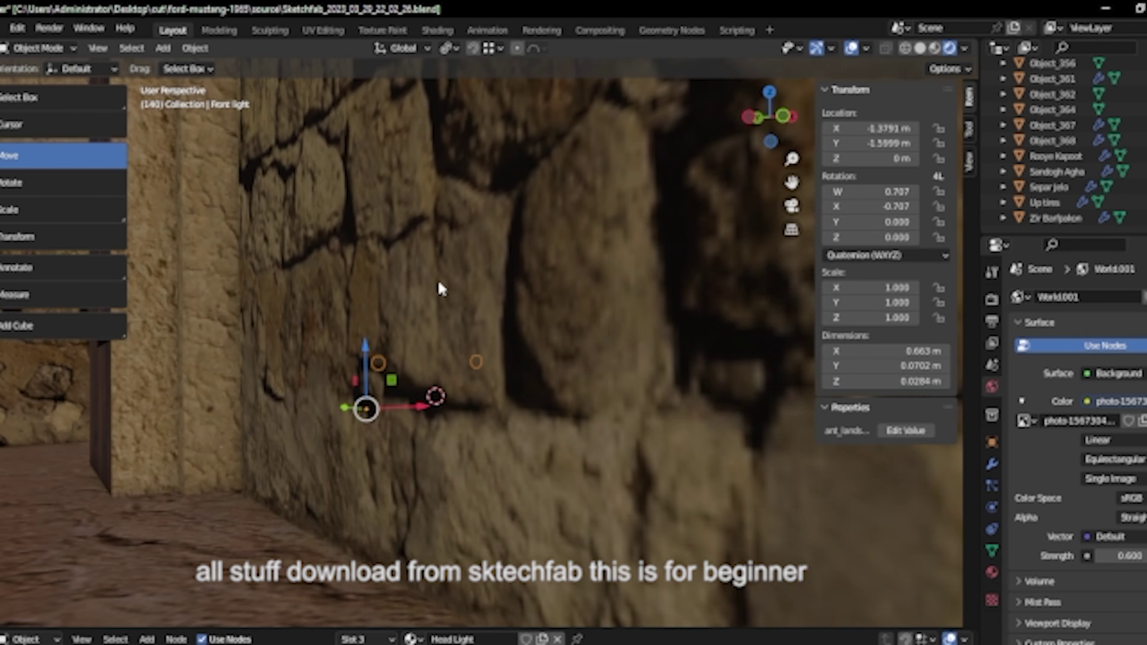
scroll(442, 289, "down", 5)
Select the sun light and set its Strength to 5
left_click(463, 254)
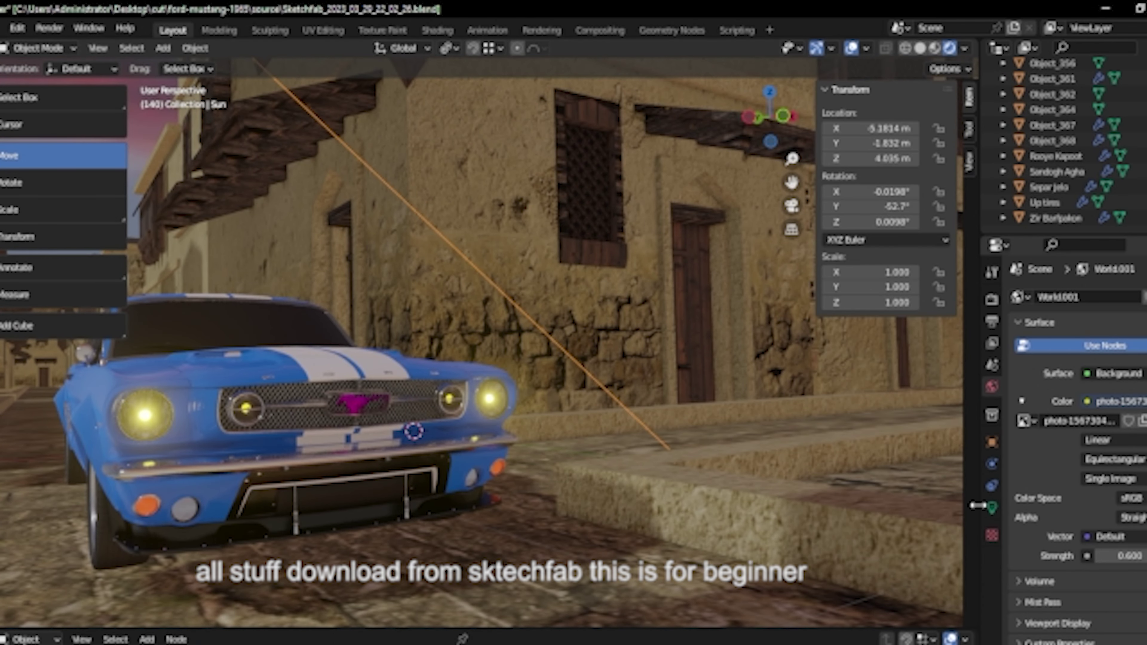
left_click(992, 507)
left_click(1120, 401)
type("5")
key("Return")
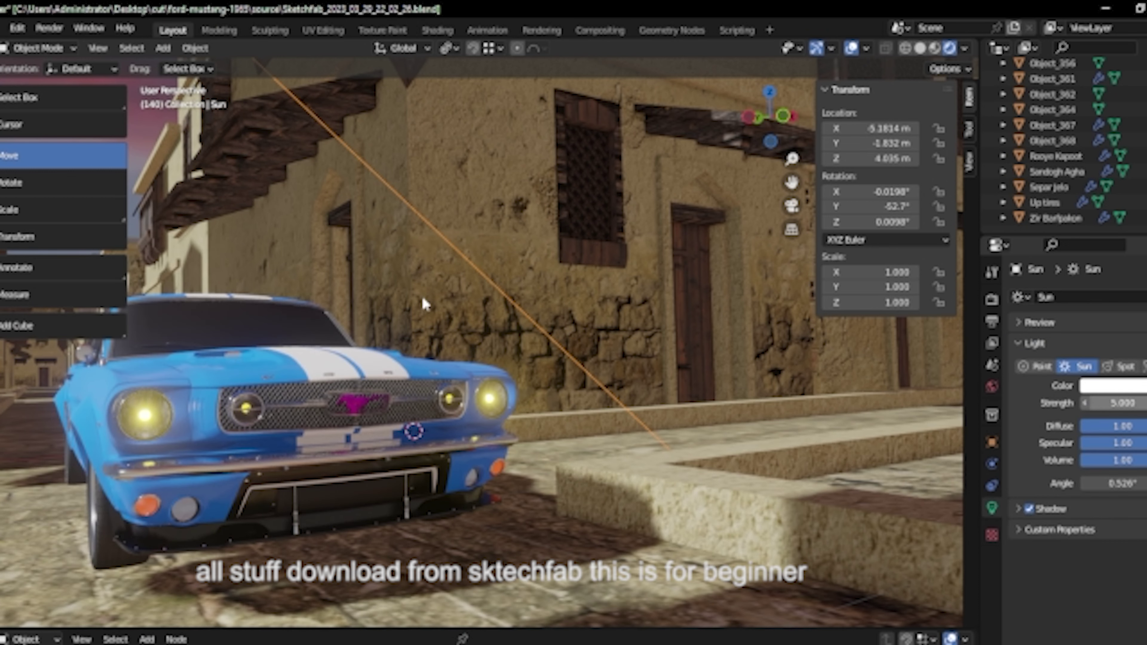
scroll(421, 294, "down", 4)
scroll(400, 372, "up", 2)
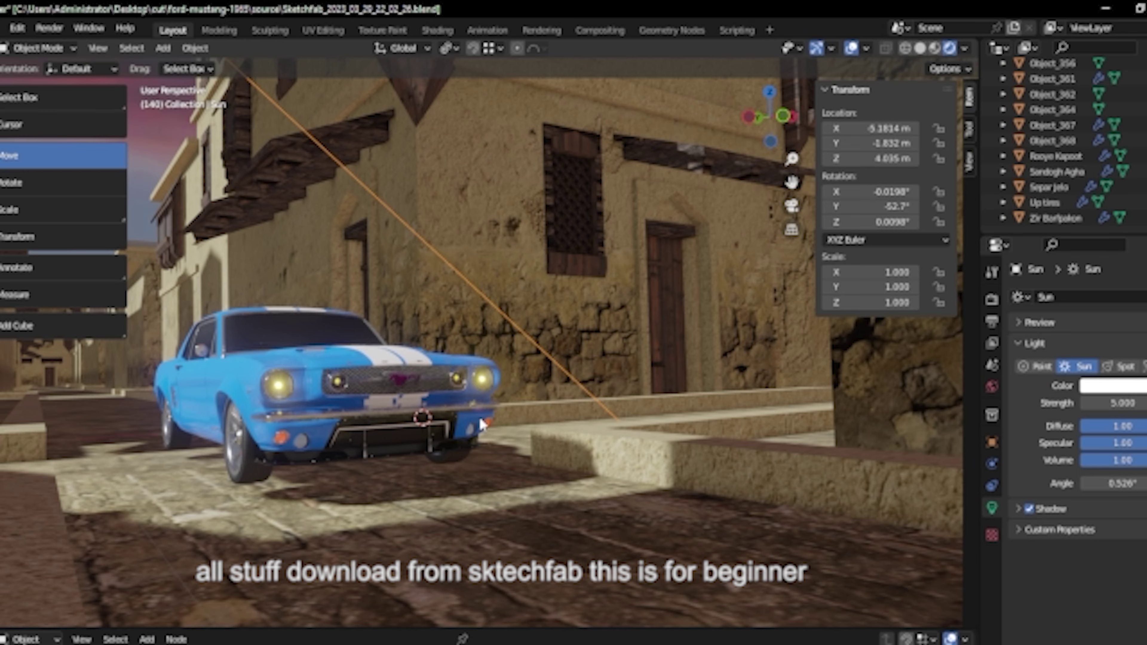
Orbit and zoom around the car, selecting the Arabic+City street model
mouse_move(480, 417)
middle_mouse_down()
mouse_move(387, 385)
mouse_move(428, 401)
middle_mouse_up()
scroll(417, 407, "up", 2)
scroll(412, 411, "up", 2)
scroll(412, 414, "up", 2)
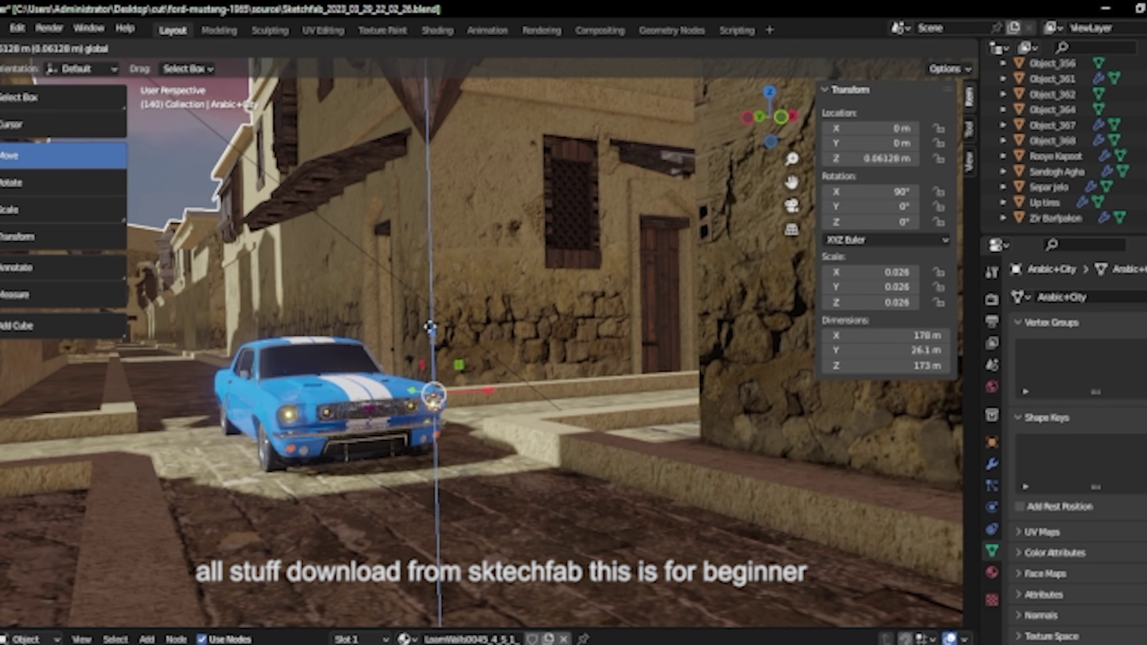
left_click(379, 487)
scroll(378, 487, "down", 3)
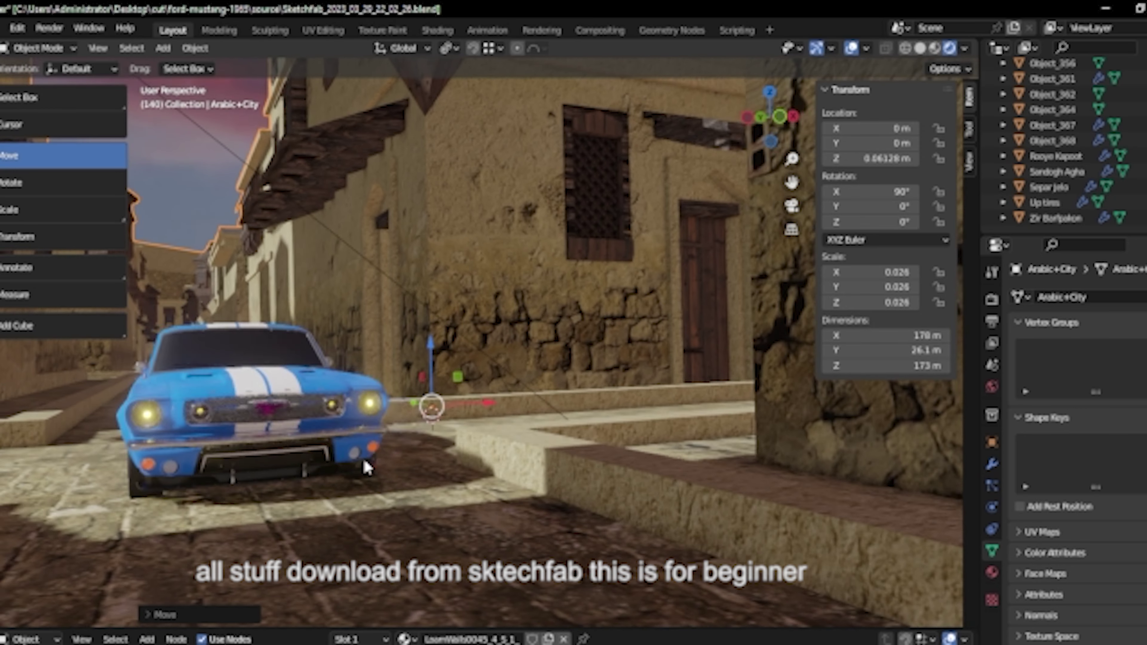
scroll(378, 487, "down", 2)
scroll(359, 461, "down", 2)
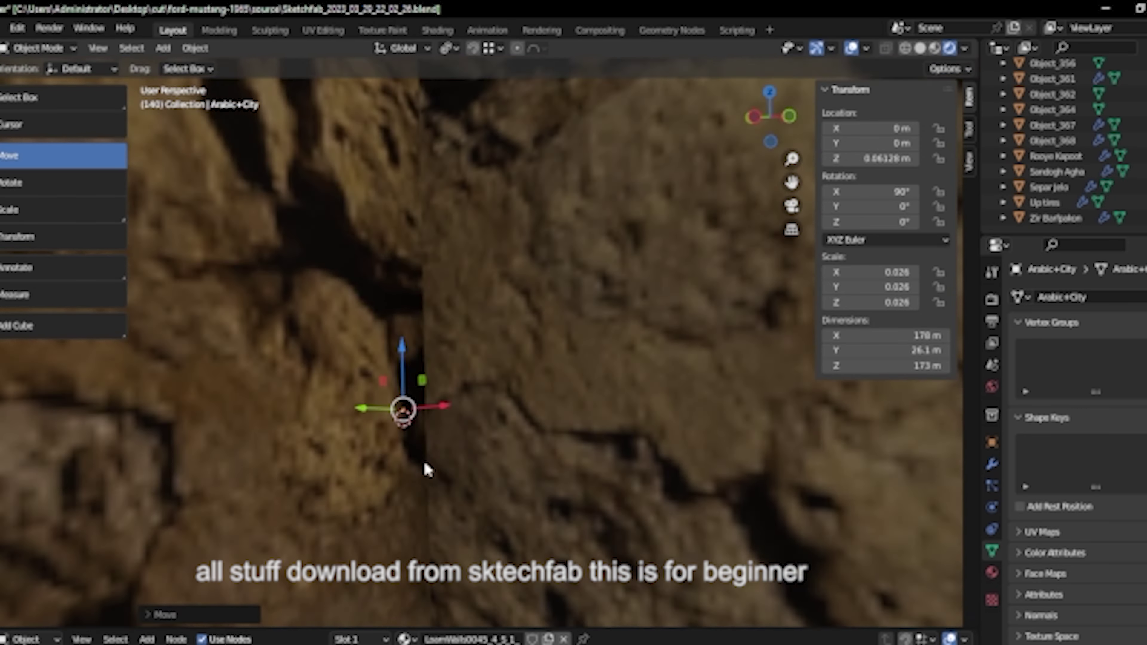
mouse_move(359, 461)
middle_mouse_down()
mouse_move(389, 474)
mouse_move(497, 407)
middle_mouse_up()
scroll(497, 406, "up", 3)
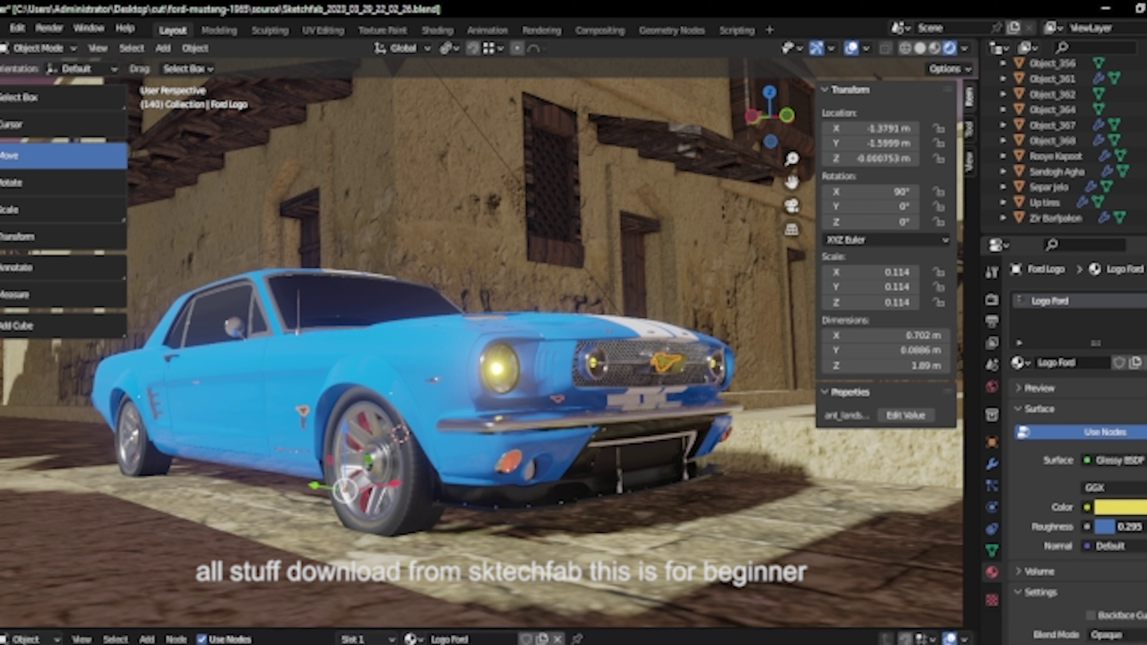
Give the front grille a gold Glossy BSDF material
left_click(587, 364)
left_click(1115, 459)
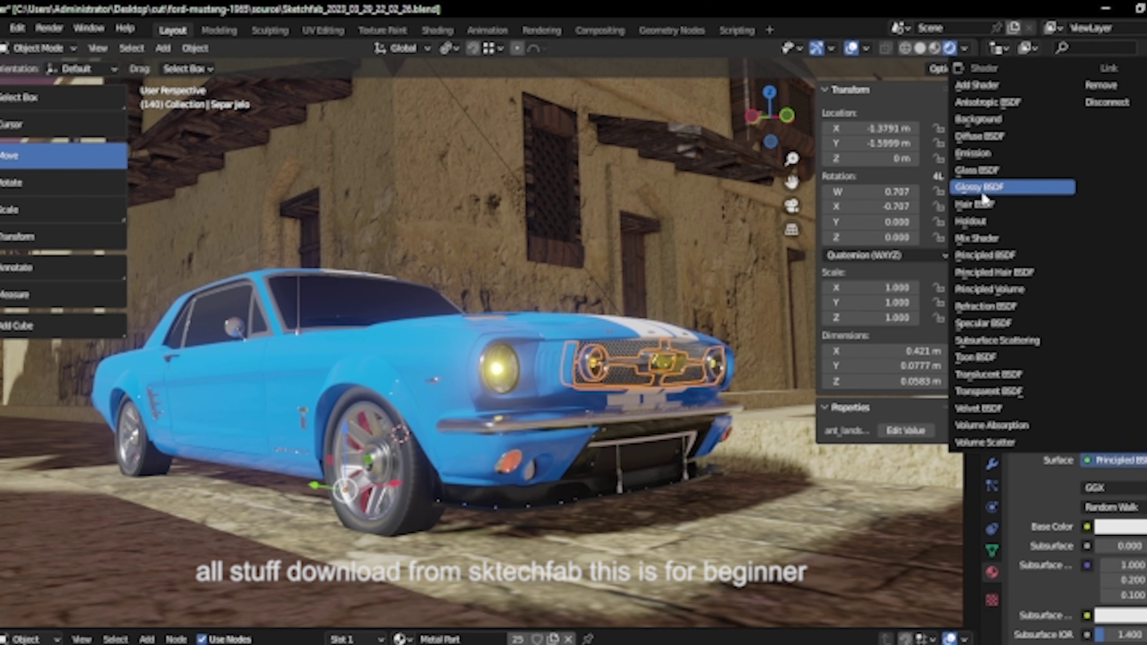
left_click(1011, 186)
left_click(1117, 507)
left_click(1053, 384)
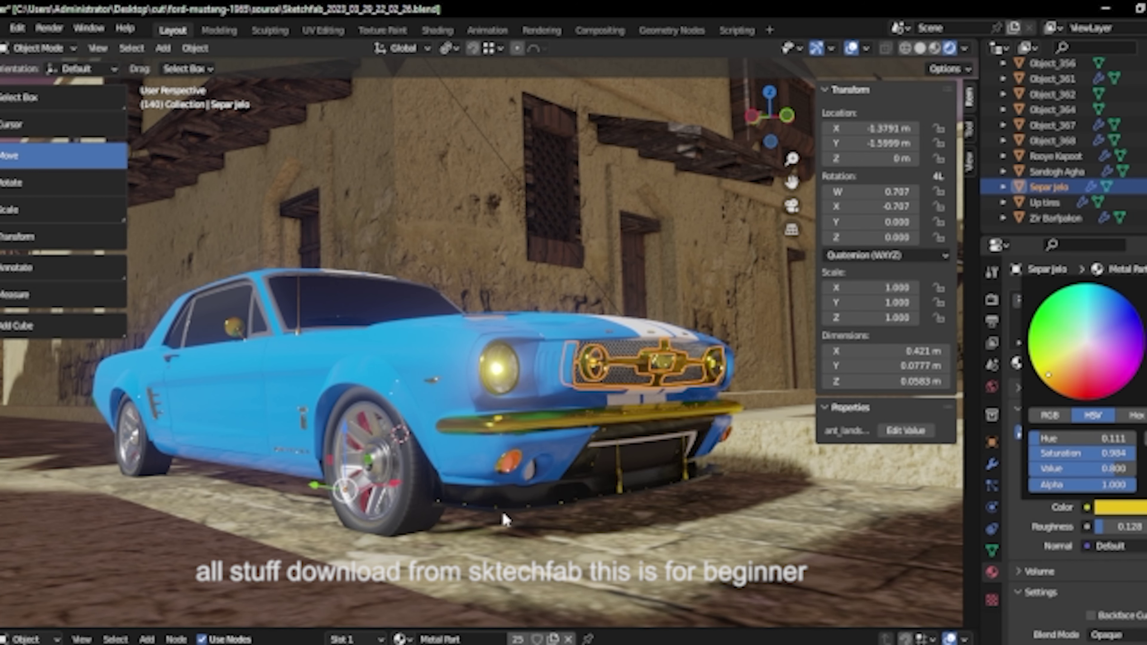
Select the street model and orbit the view back toward the car
left_click(367, 495)
scroll(598, 454, "down", 3)
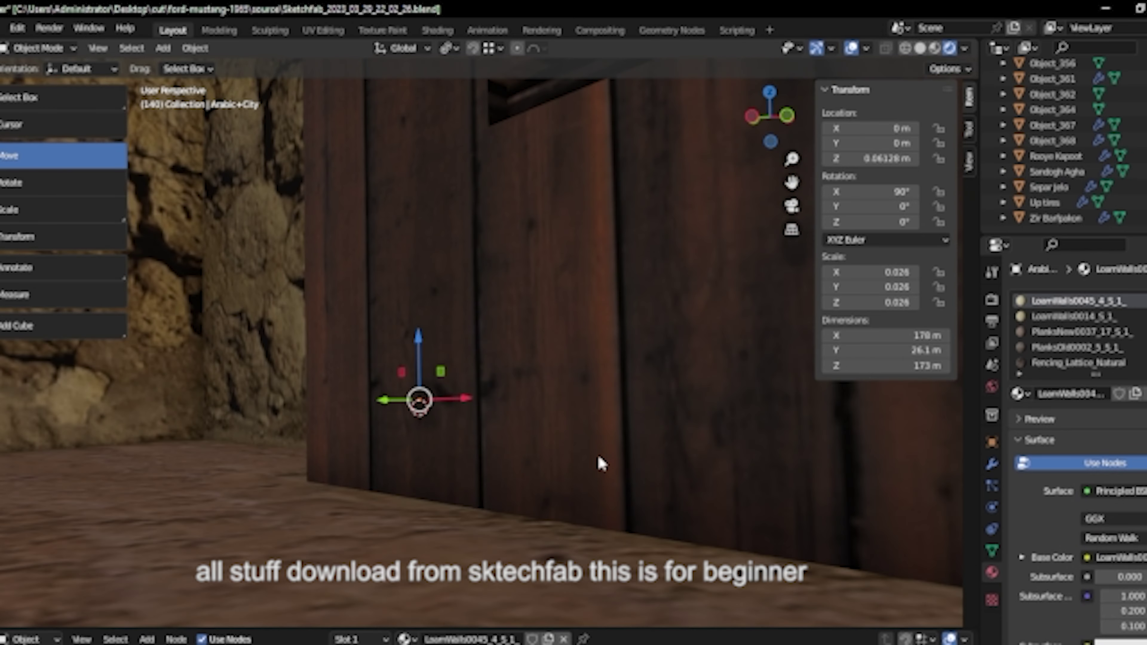
scroll(597, 454, "down", 2)
scroll(583, 455, "down", 2)
scroll(594, 468, "up", 4)
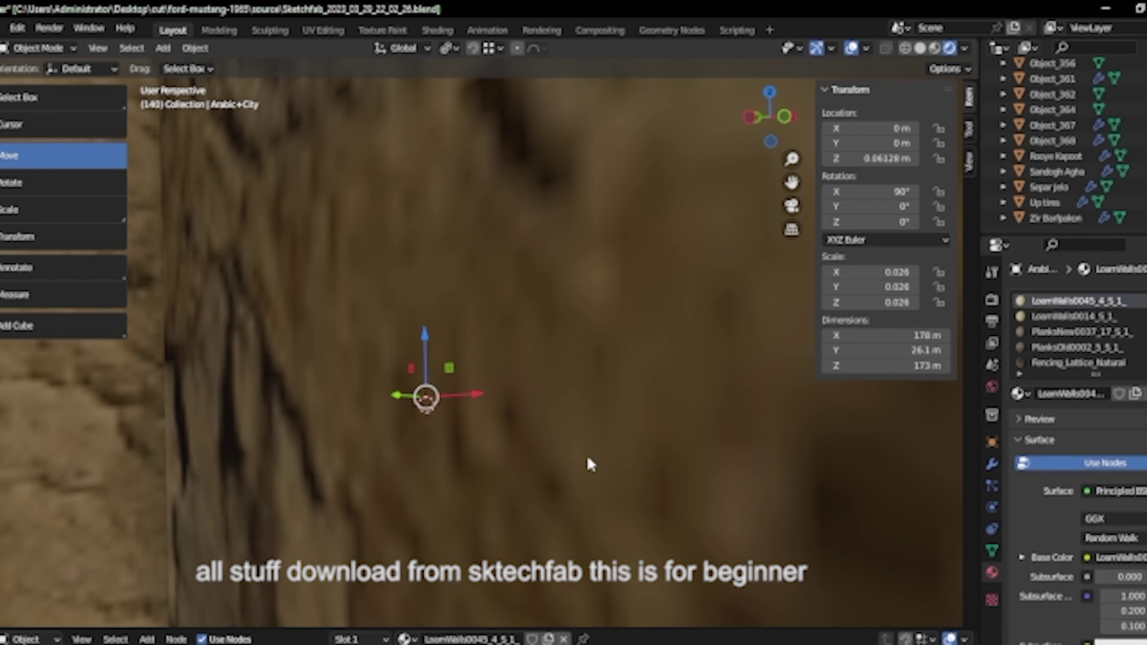
scroll(591, 464, "down", 2)
mouse_move(585, 466)
middle_mouse_down()
mouse_move(503, 458)
mouse_move(521, 446)
middle_mouse_up()
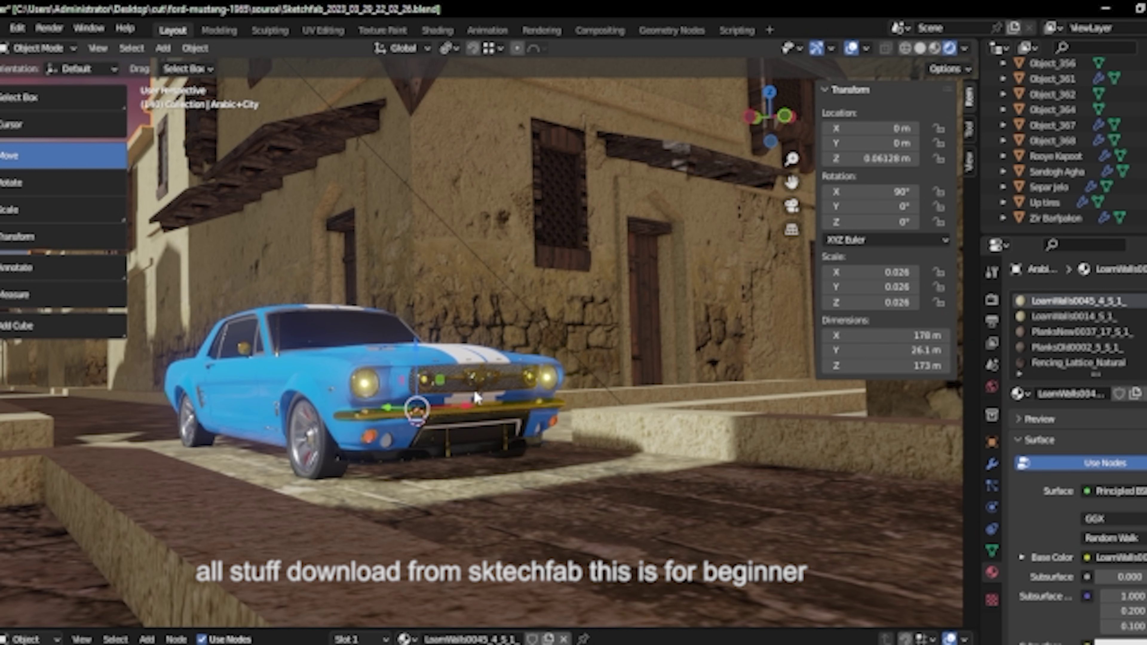
Orbit to the car's side and zoom out over the street scene
mouse_move(474, 390)
middle_mouse_down()
mouse_move(455, 283)
mouse_move(477, 261)
middle_mouse_up()
scroll(455, 283, "down", 5)
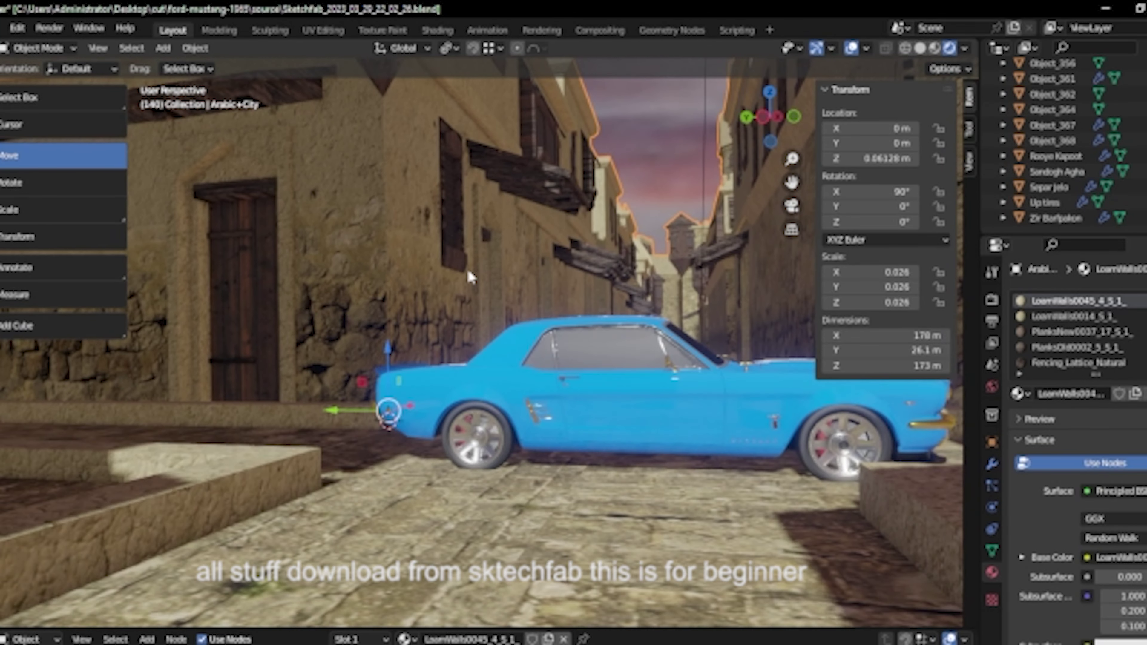
scroll(568, 404, "down", 5)
scroll(568, 403, "down", 3)
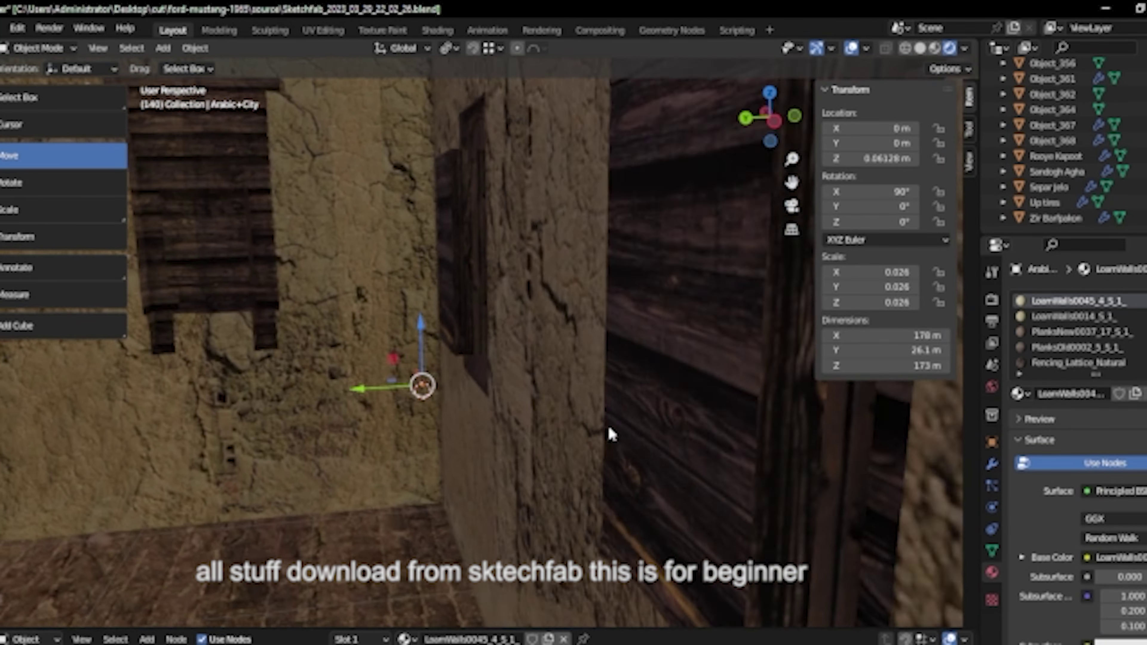
scroll(569, 428, "down", 3)
scroll(566, 426, "down", 2)
key("shift+a")
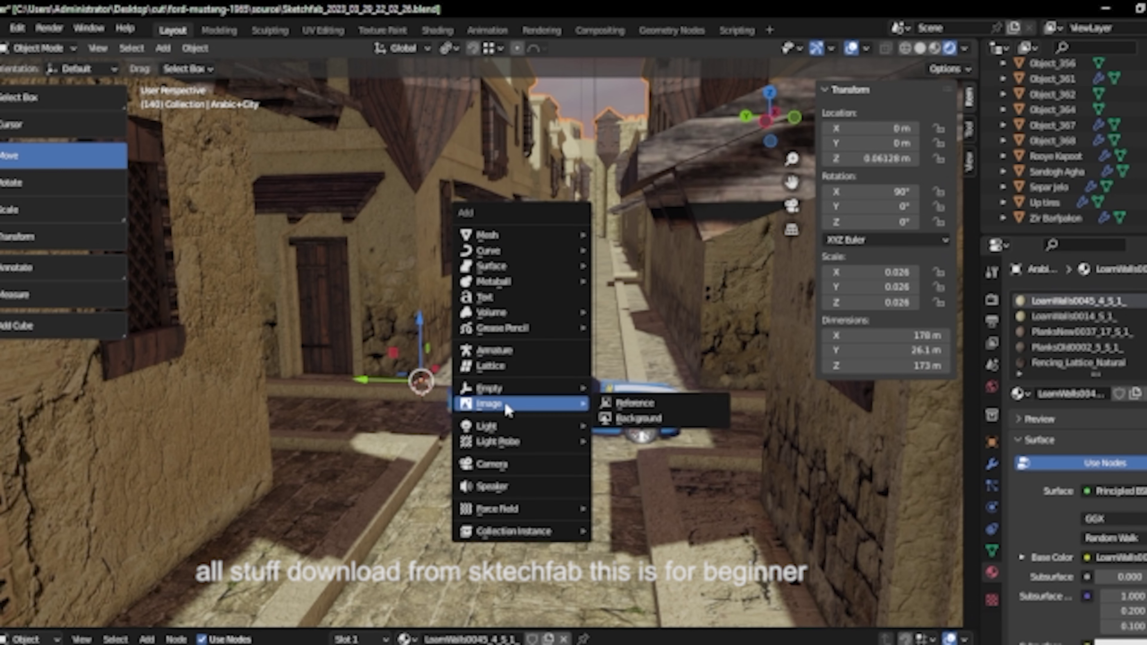
Add a camera, slide it along Y beside the Mustang, and switch to Animation workspace
left_click(494, 463)
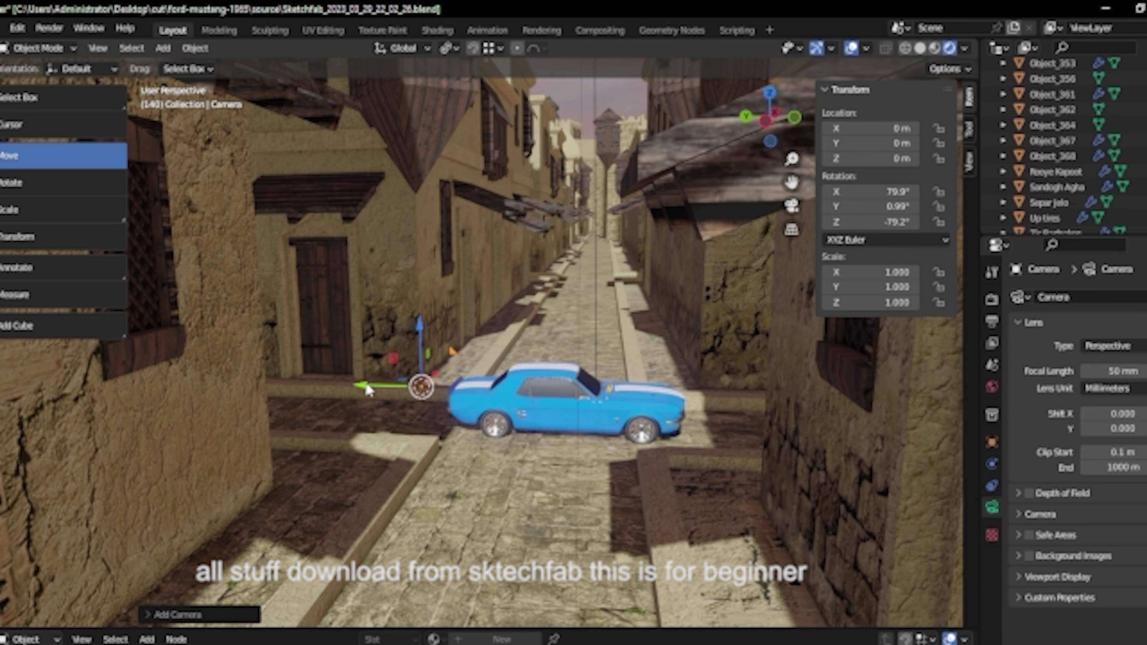
left_click_drag(374, 385, 661, 402)
left_click(487, 30)
Raise the camera along Z and rotate it toward the car
middle_click_drag(451, 373, 474, 367)
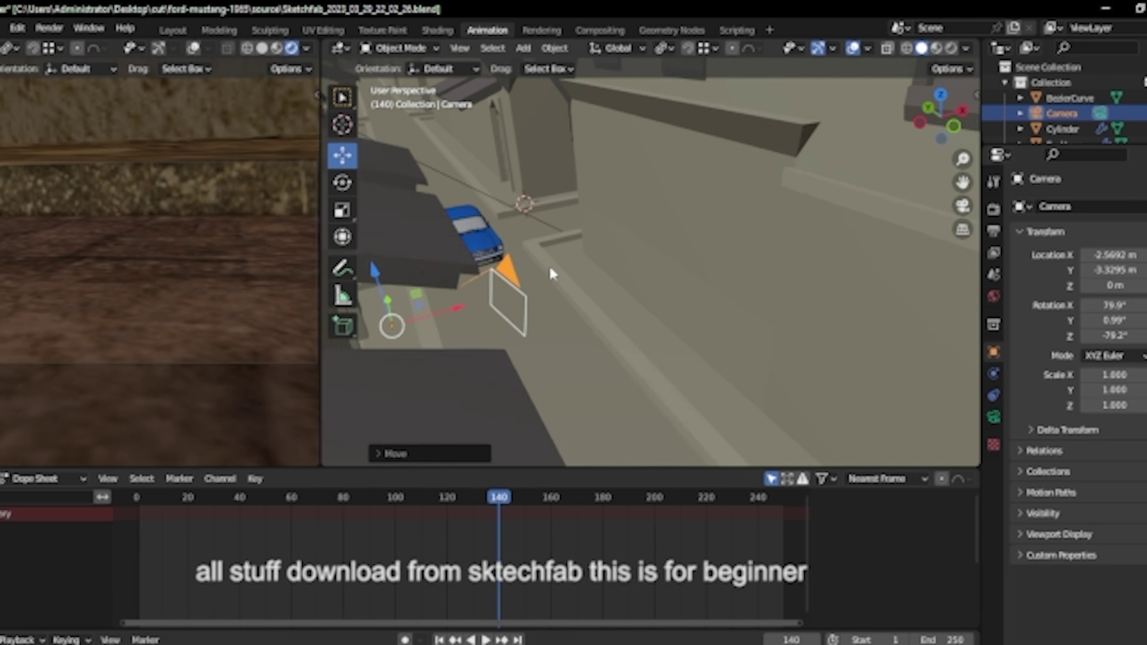
scroll(549, 271, "up", 3)
key("g")
key("z")
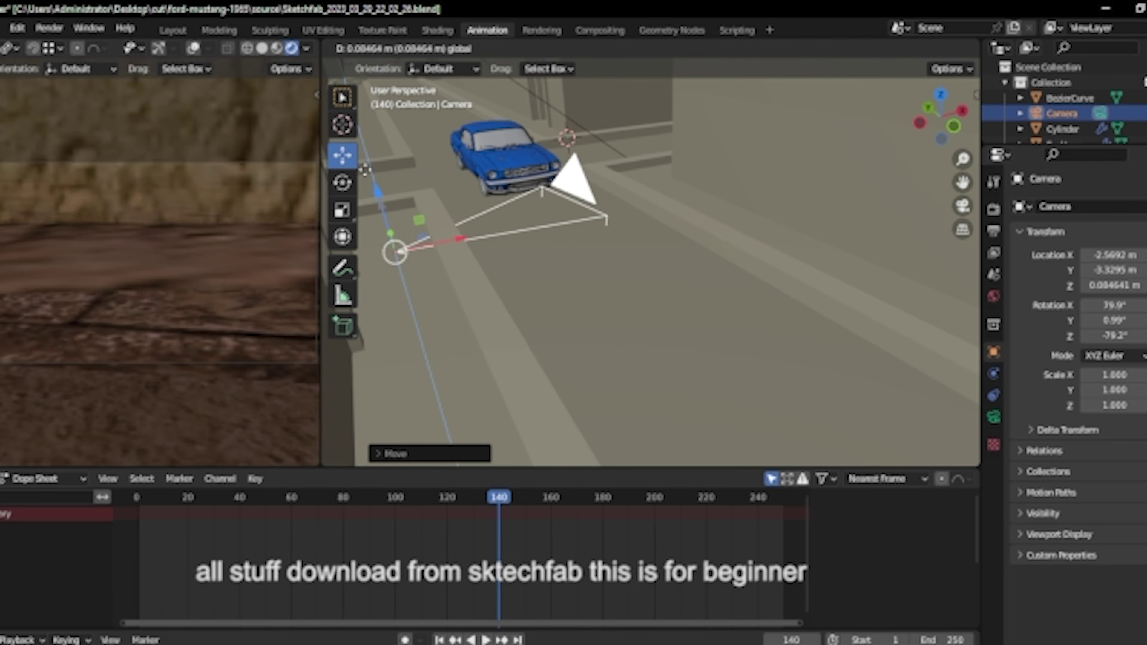
left_click(365, 153)
left_click(341, 182)
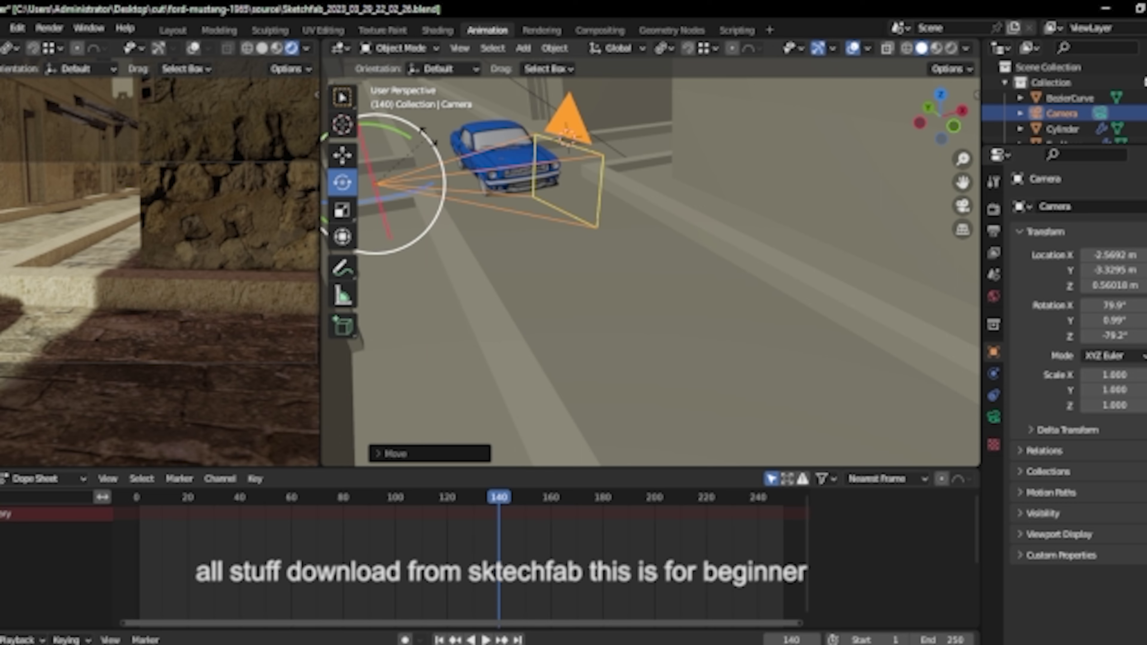
left_click_drag(402, 194, 524, 272)
middle_click_drag(524, 271, 455, 251)
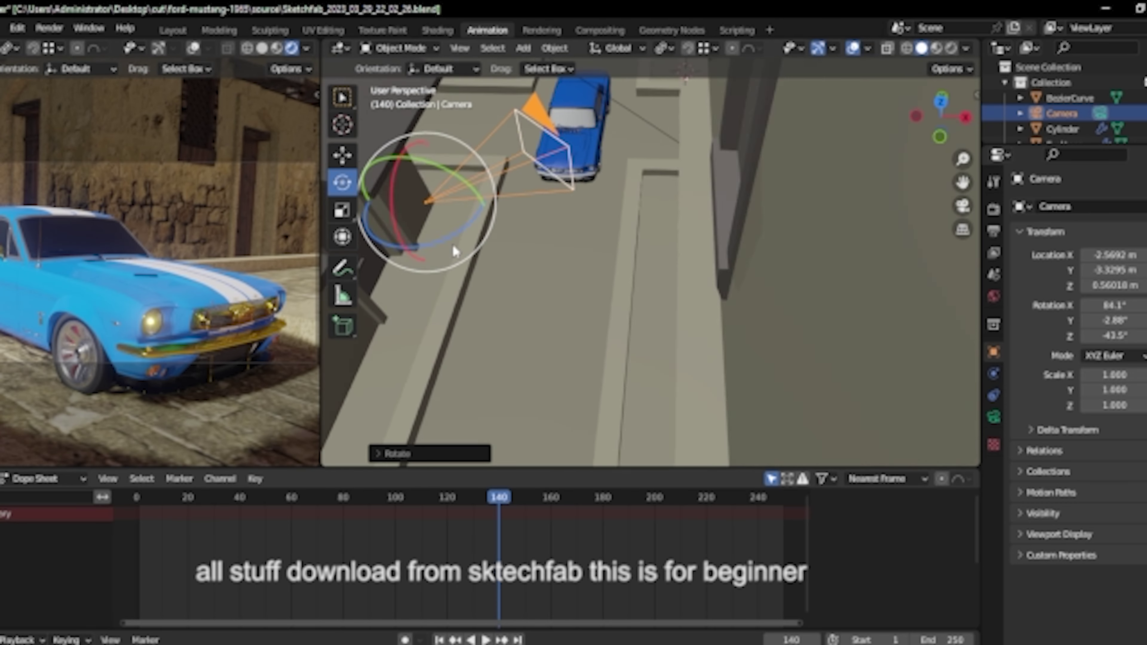
Slide the camera back along Y and tilt it up to frame the Mustang's front
left_click(341, 155)
mouse_move(440, 174)
left_mouse_down()
mouse_move(397, 322)
mouse_move(428, 327)
left_mouse_up()
middle_click_drag(428, 327, 533, 280)
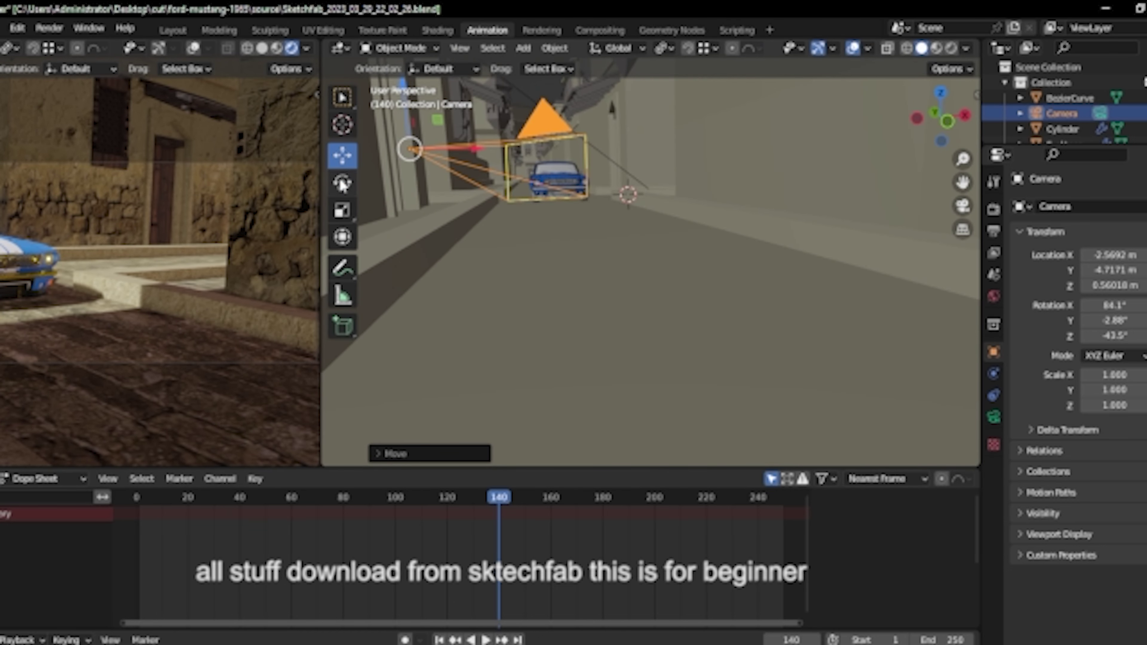
left_click(342, 183)
mouse_move(392, 131)
left_mouse_down()
mouse_move(422, 199)
mouse_move(408, 150)
mouse_move(443, 442)
mouse_move(361, 131)
mouse_move(542, 180)
left_mouse_up()
left_click(342, 155)
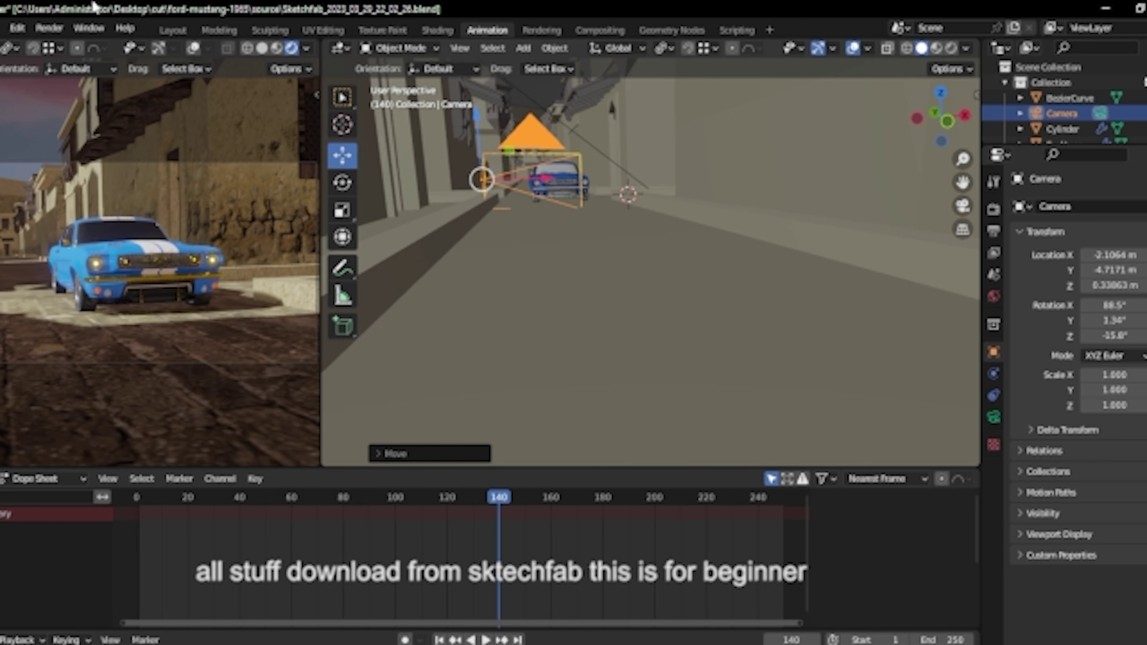
left_click(49, 28)
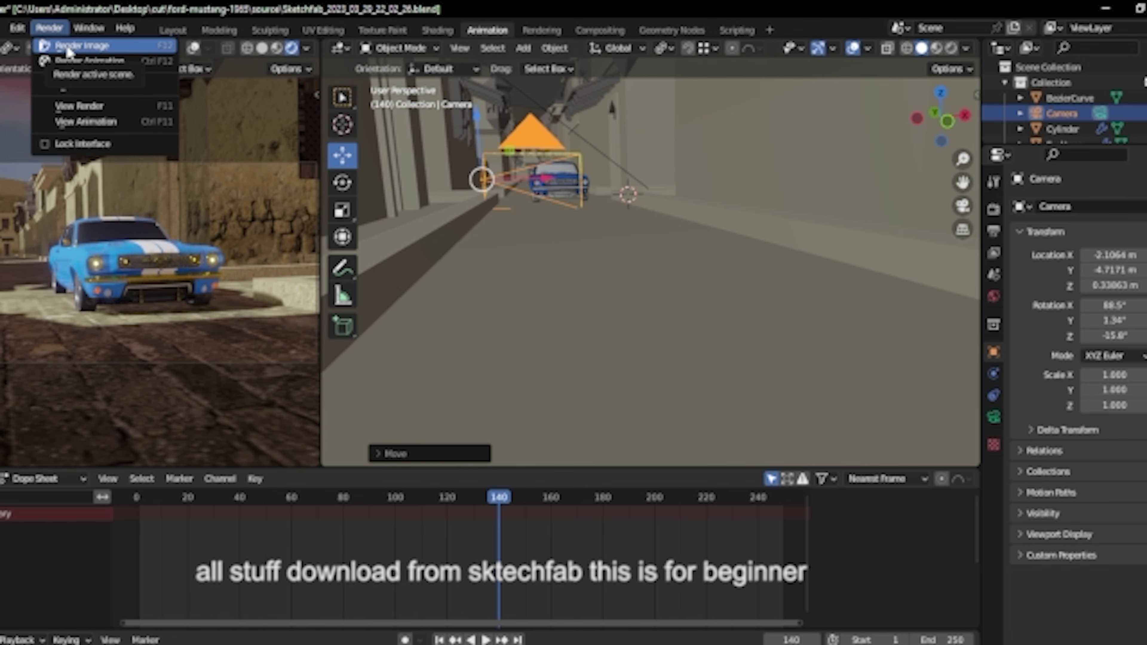
Render the camera view, save a PNG copy to the Desktop, and quit Blender
left_click(69, 50)
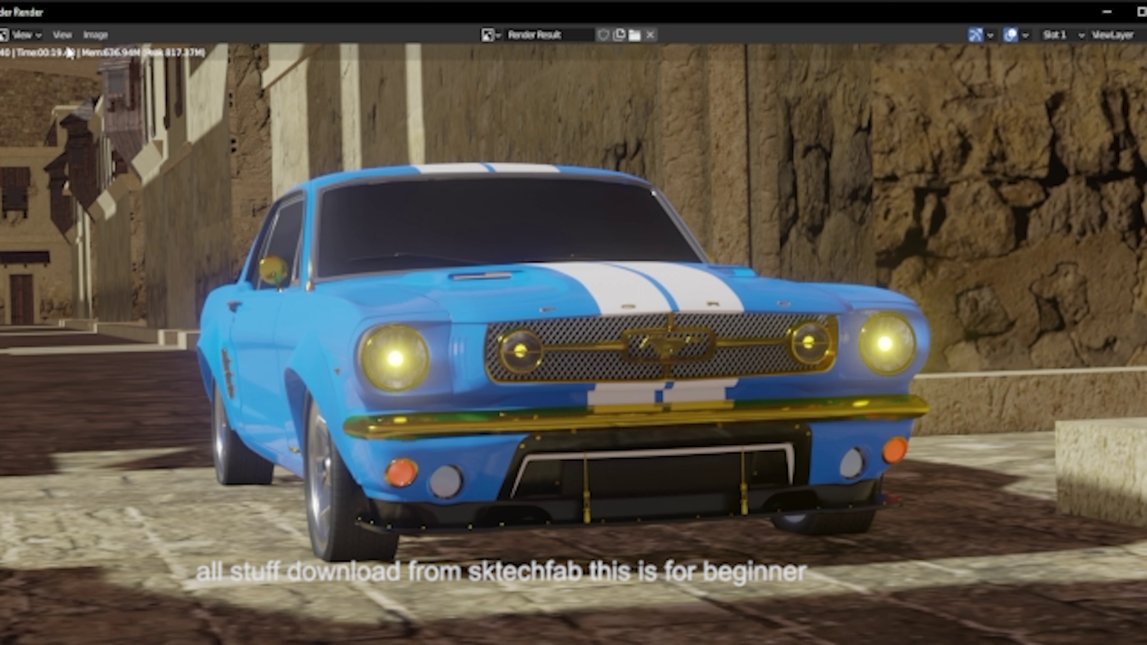
left_click(95, 35)
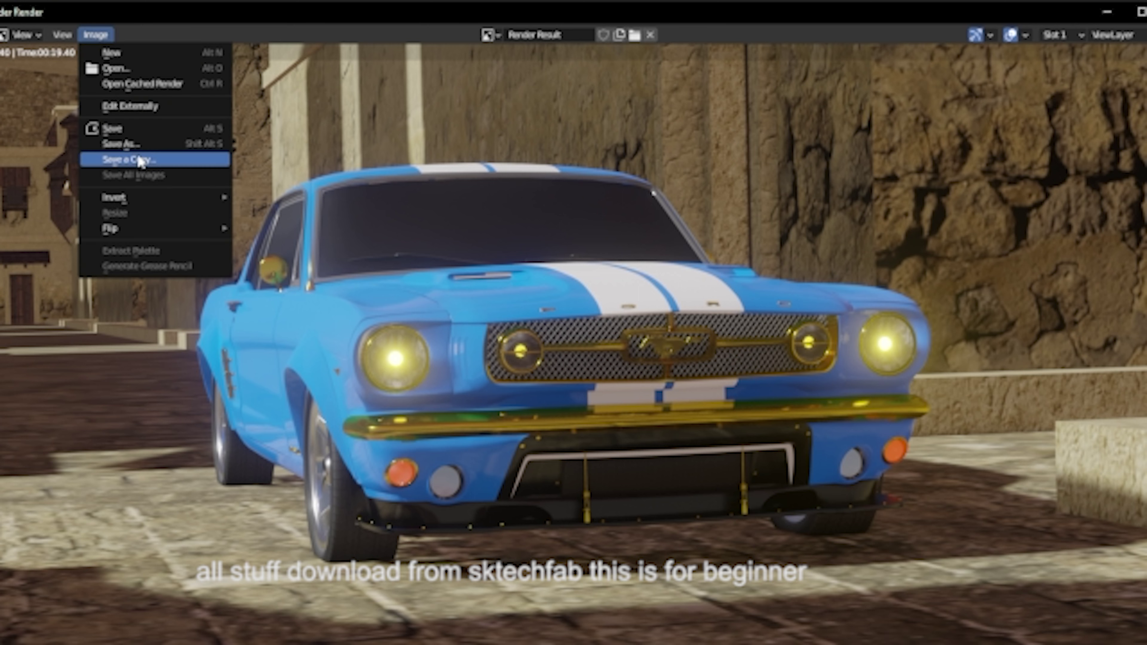
left_click(141, 161)
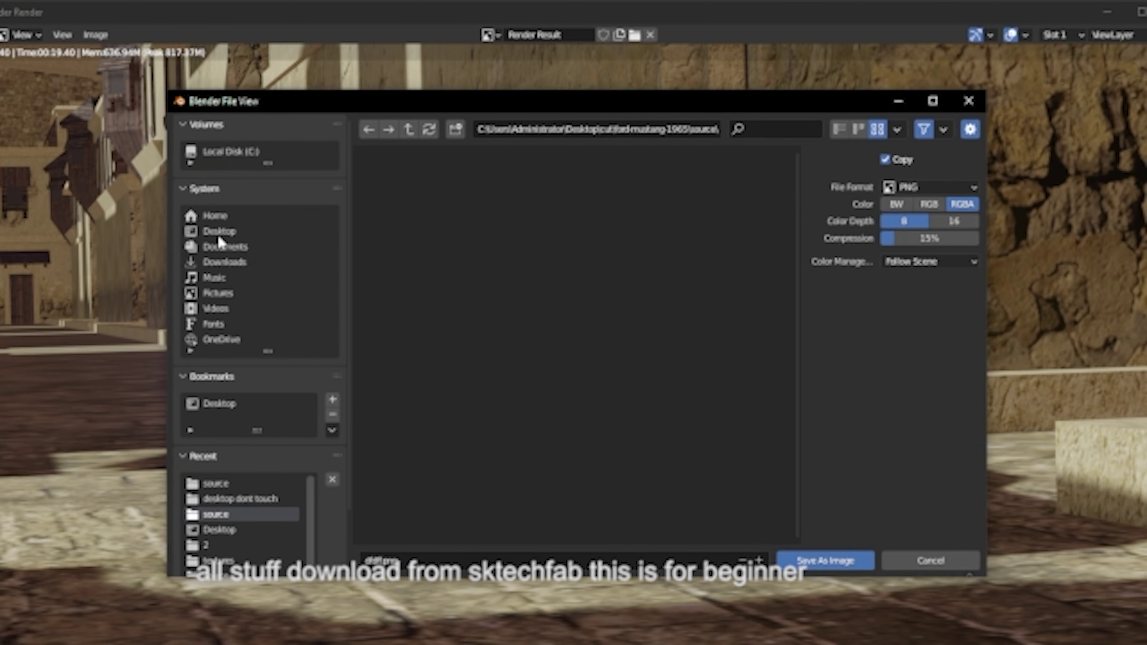
left_click(219, 235)
left_click(826, 561)
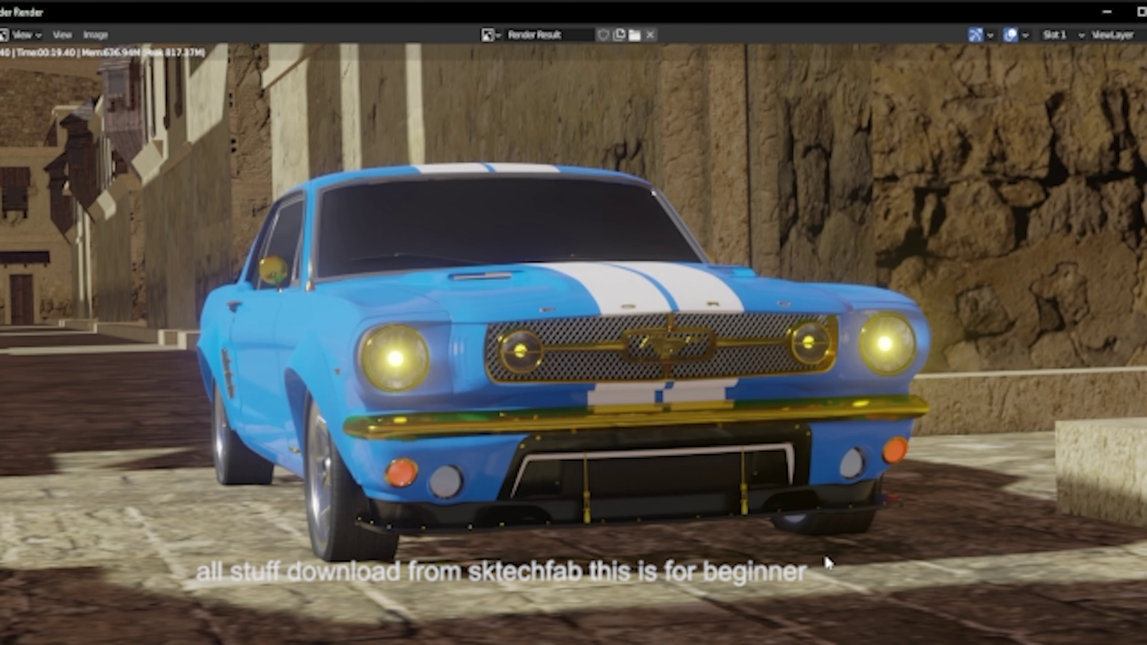
key("Escape")
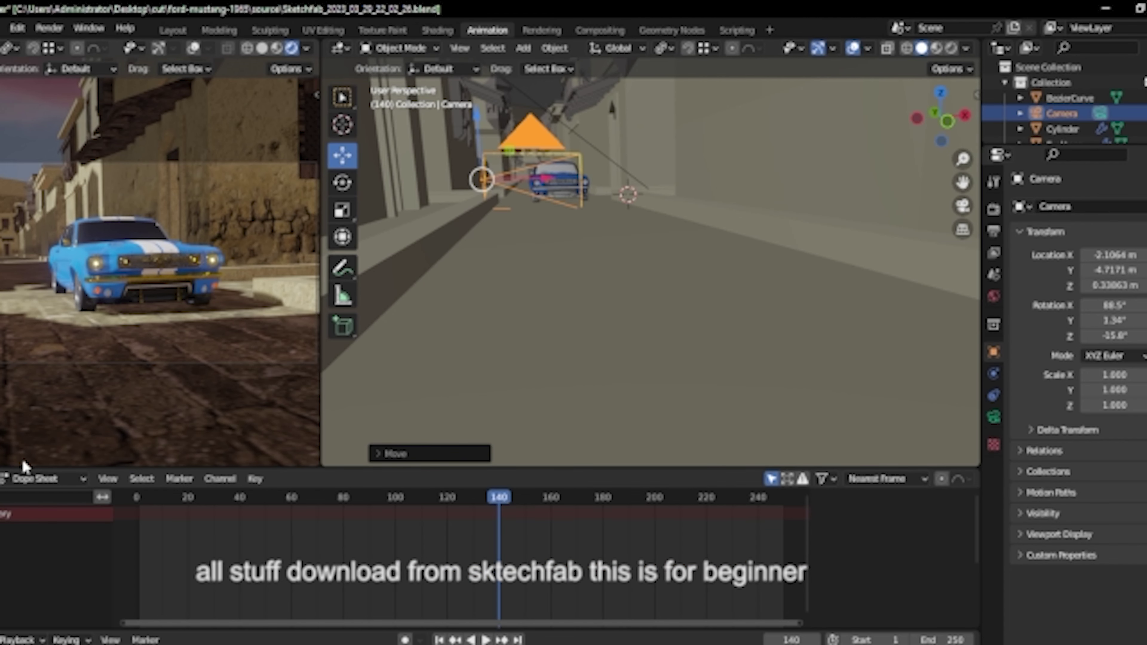
key("ctrl+q")
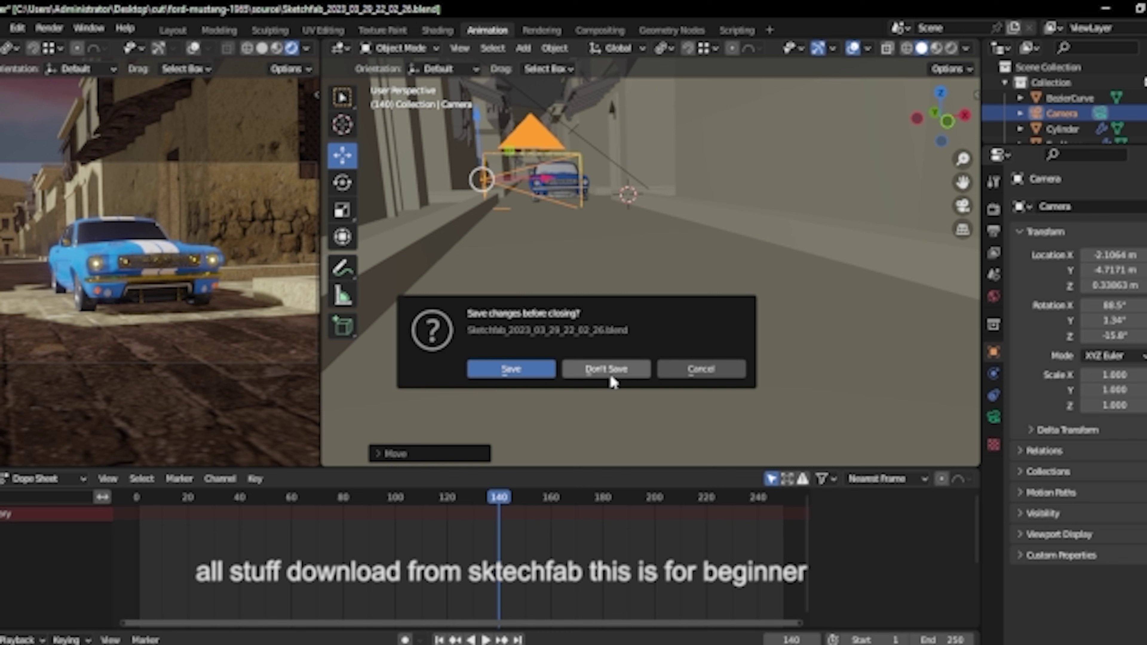